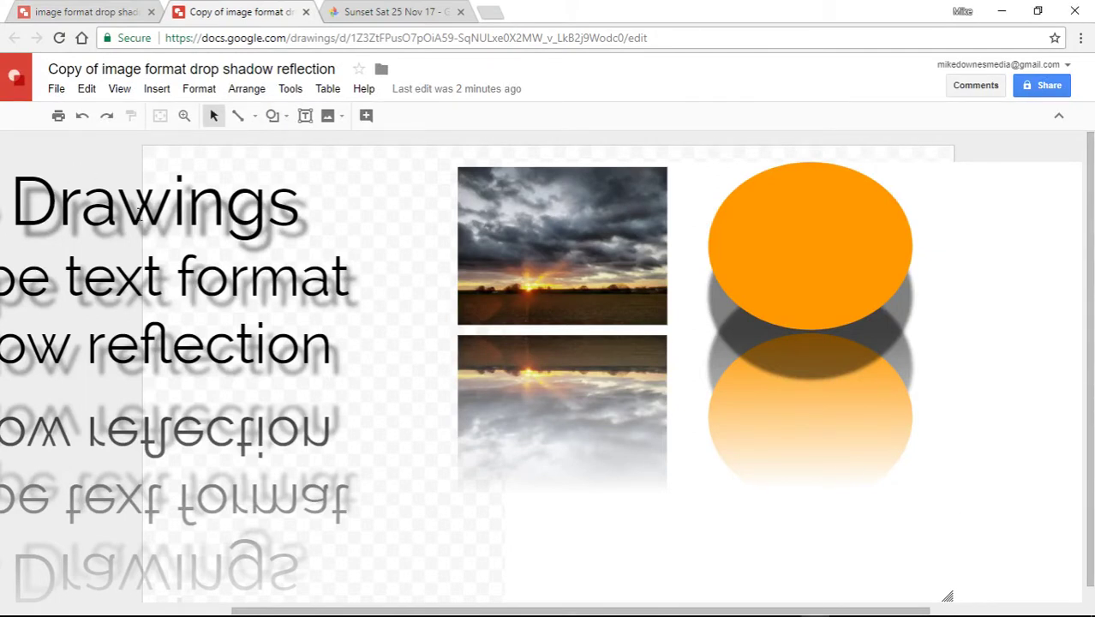
- Shift the title text box, with its shadow and reflection, off the canvas to the left
{"action": "left_click", "coordinate": [265, 224]}
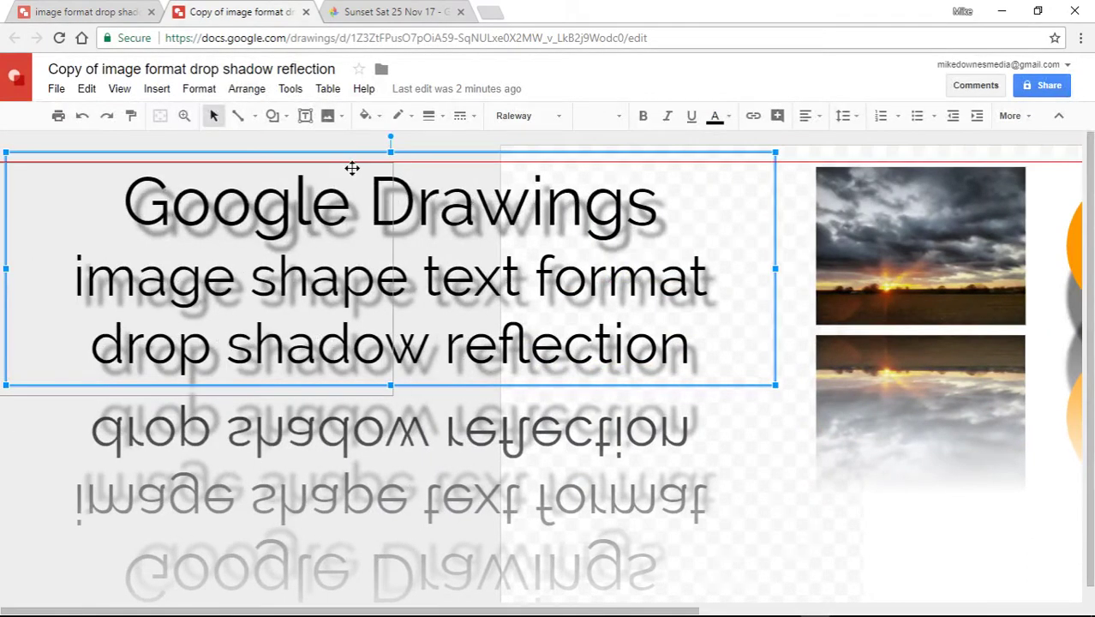
{"action": "key", "text": "ctrl+z"}
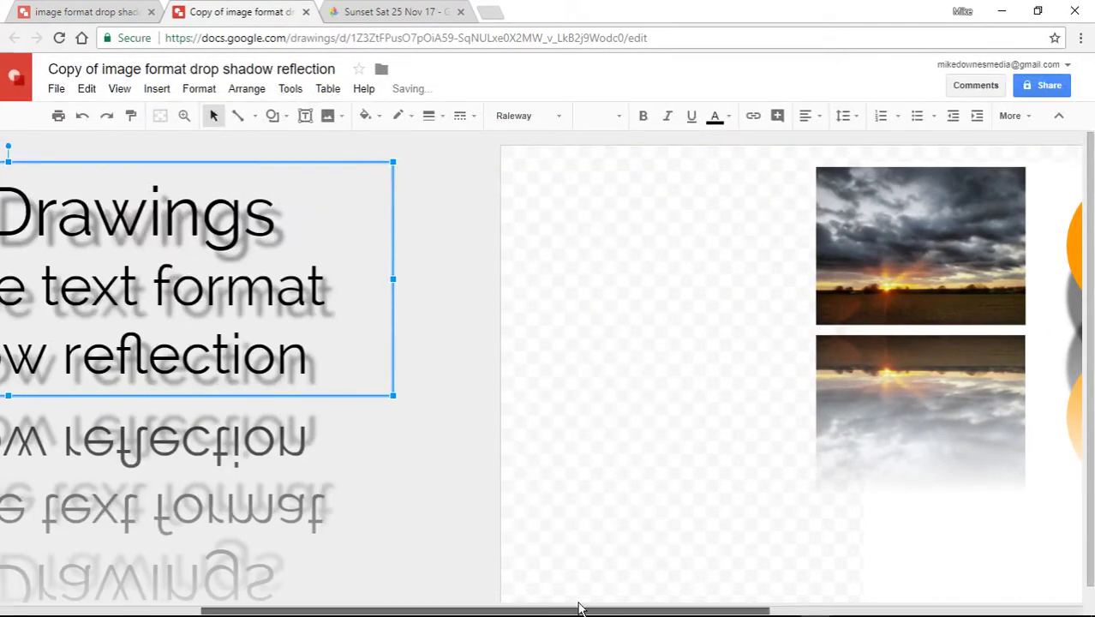
- Delete the orange ellipse together with its reflection
{"action": "left_click_drag", "start_coordinate": [594, 605], "coordinate": [806, 602]}
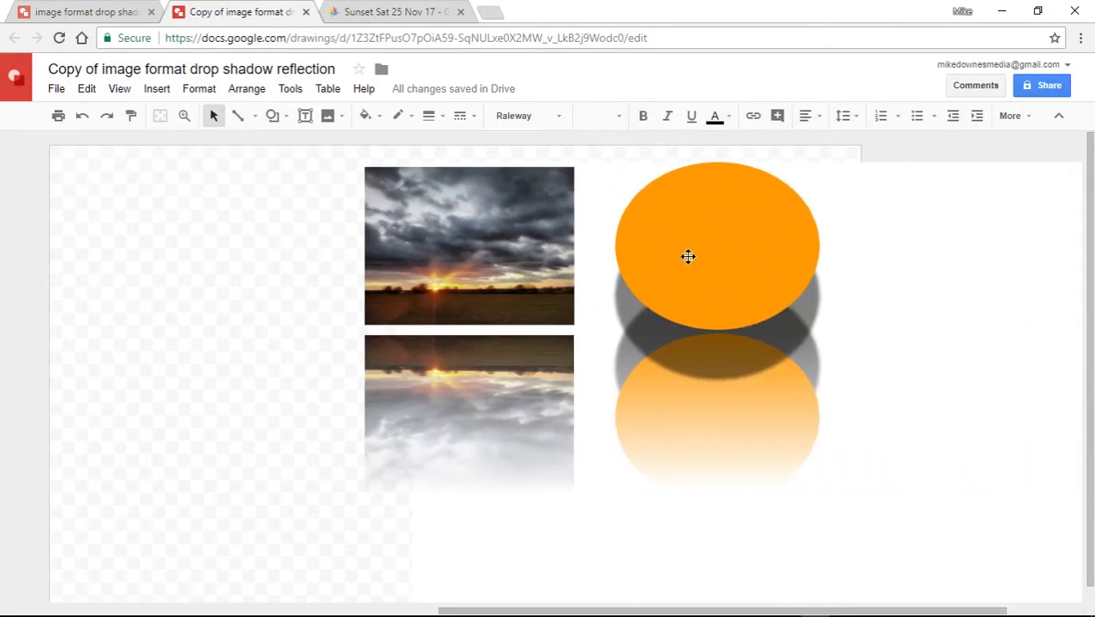
{"action": "left_click_drag", "start_coordinate": [687, 258], "coordinate": [688, 256]}
{"action": "key", "text": "Delete"}
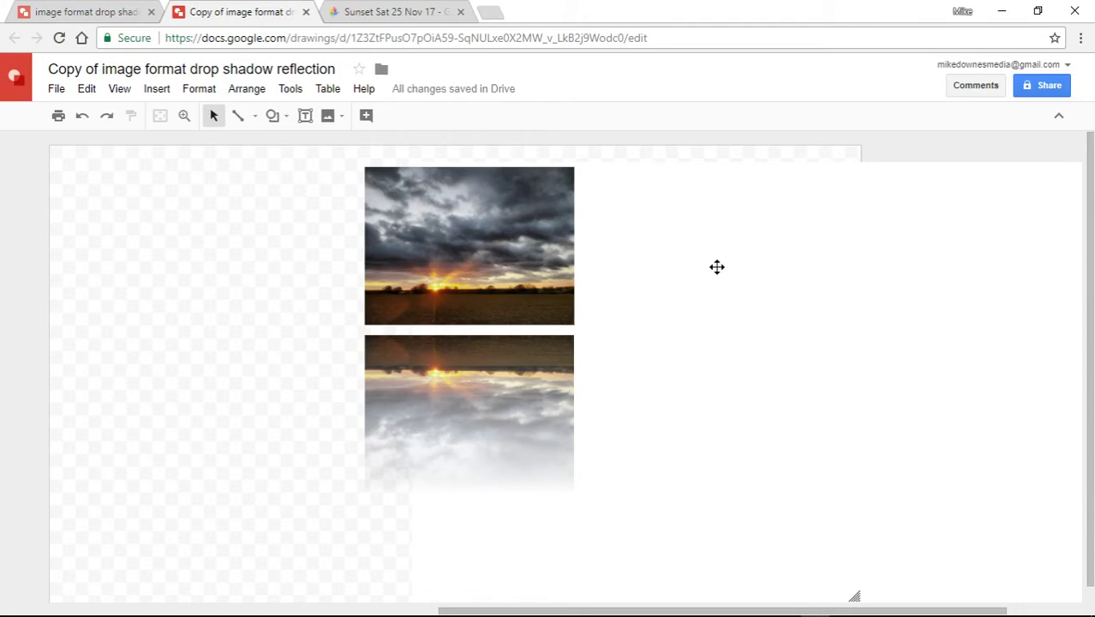
- Line the page-sized white background box up with the page
{"action": "left_click", "coordinate": [806, 251]}
{"action": "left_click_drag", "start_coordinate": [806, 248], "coordinate": [484, 254]}
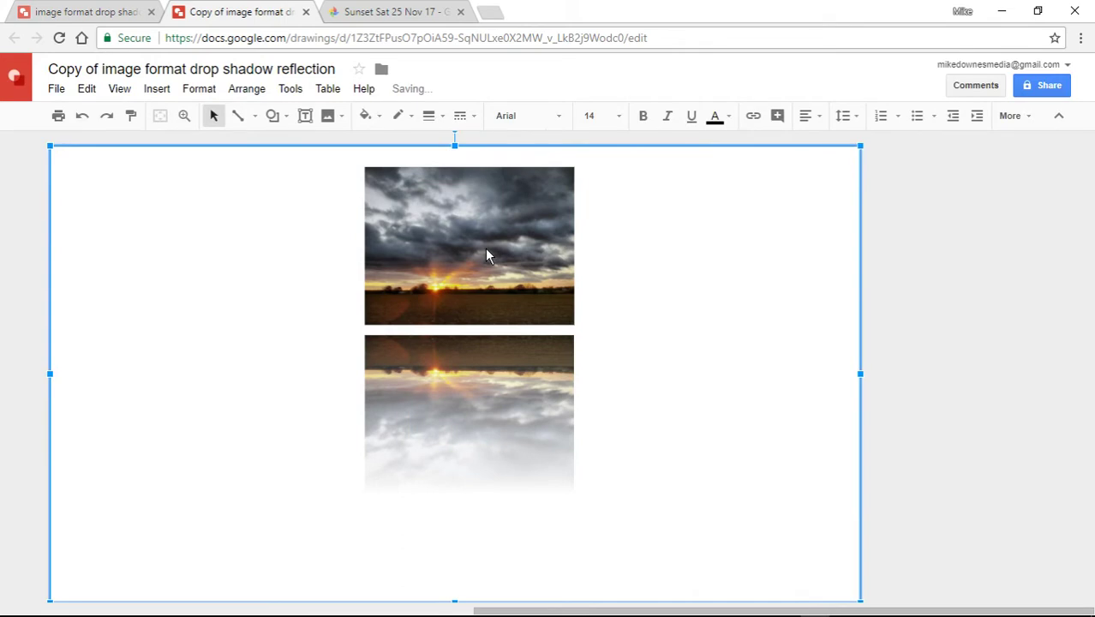
{"action": "left_click", "coordinate": [486, 254]}
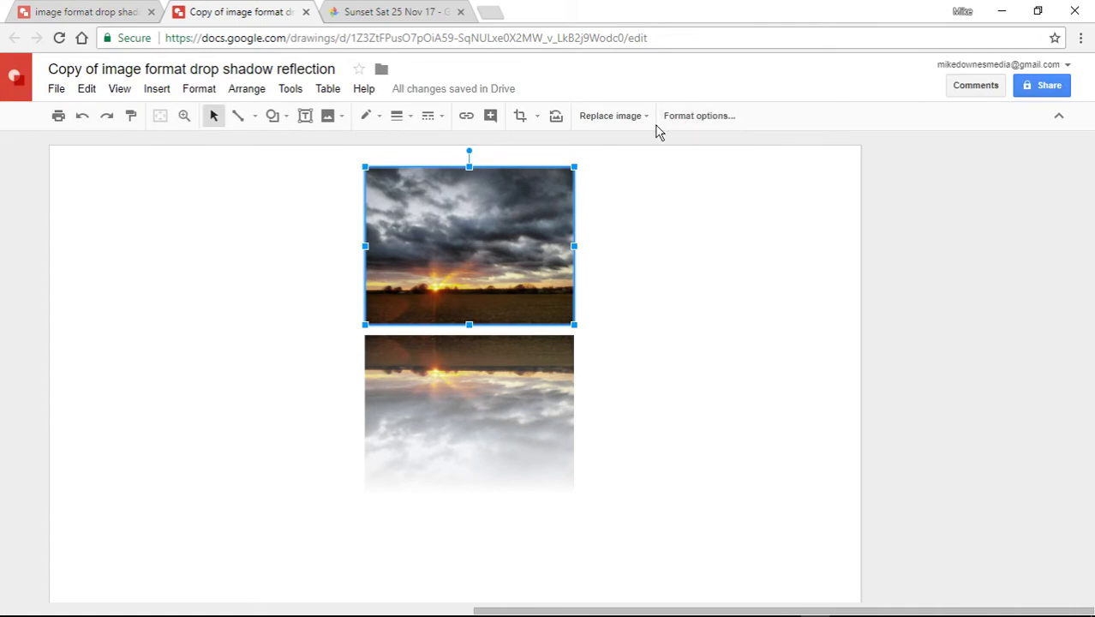
- Reset the sunset photo, switch off its reflection, and enlarge it toward the page centre
{"action": "left_click", "coordinate": [556, 116]}
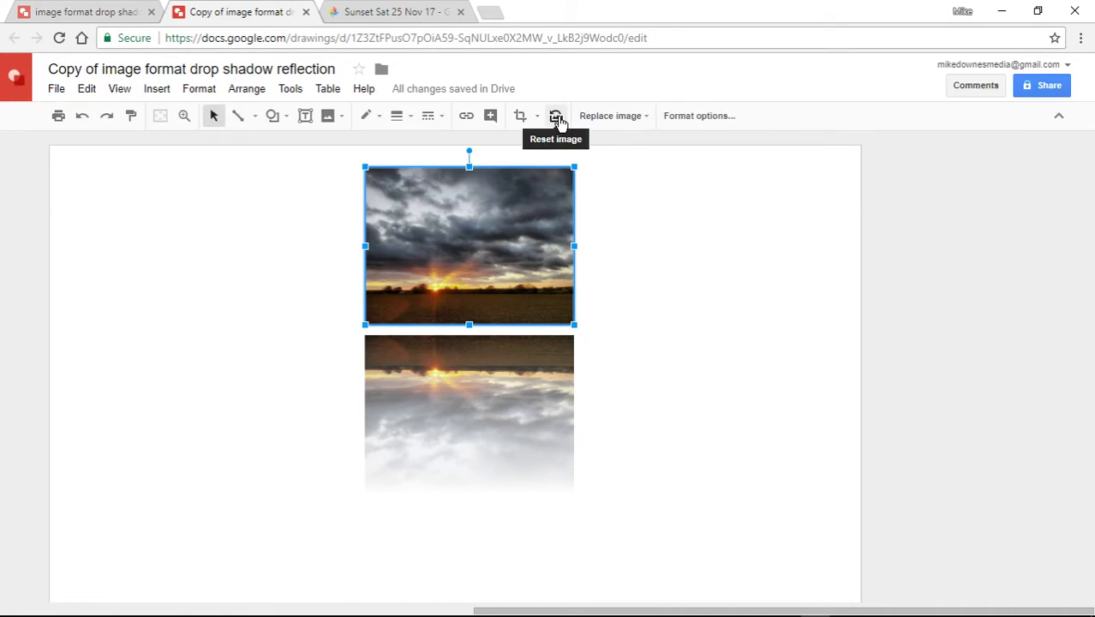
{"action": "left_click", "coordinate": [557, 119]}
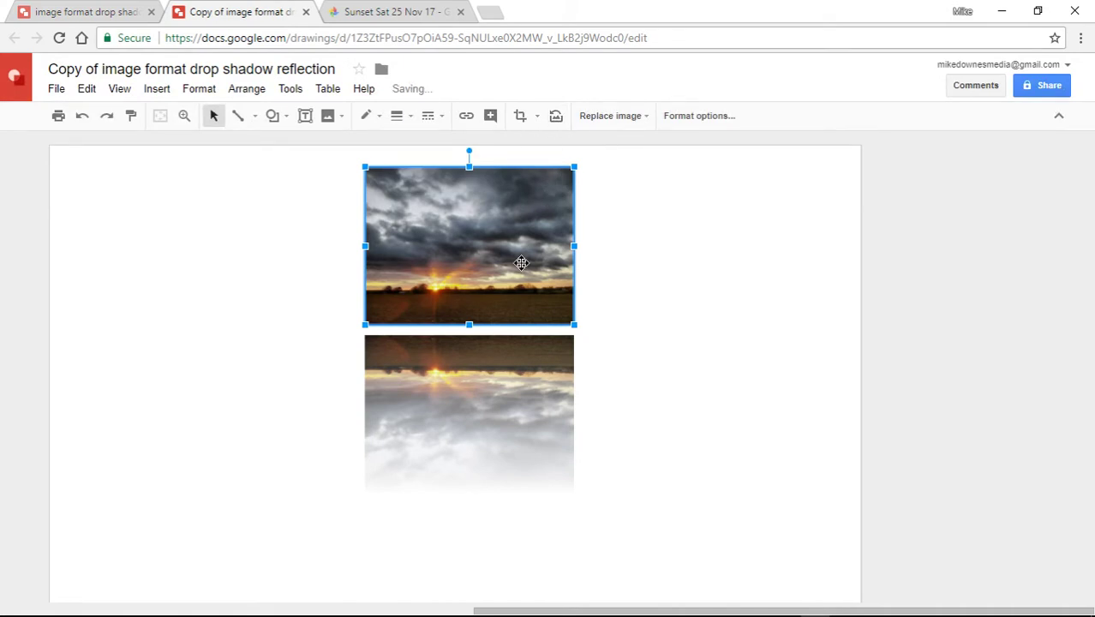
{"action": "left_click", "coordinate": [677, 118]}
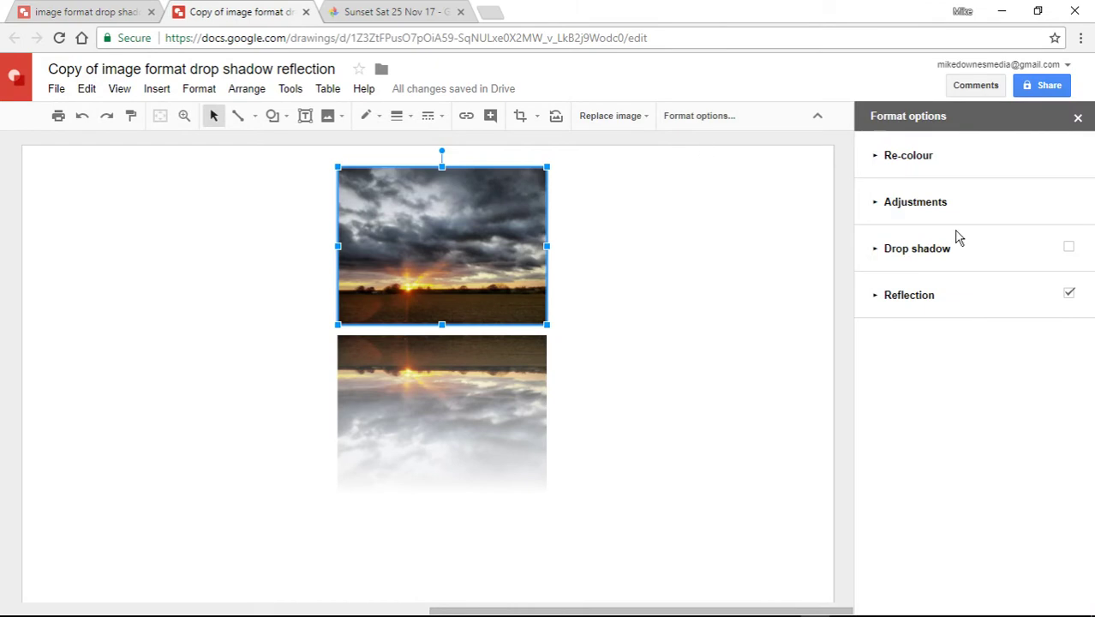
{"action": "left_click", "coordinate": [1069, 294]}
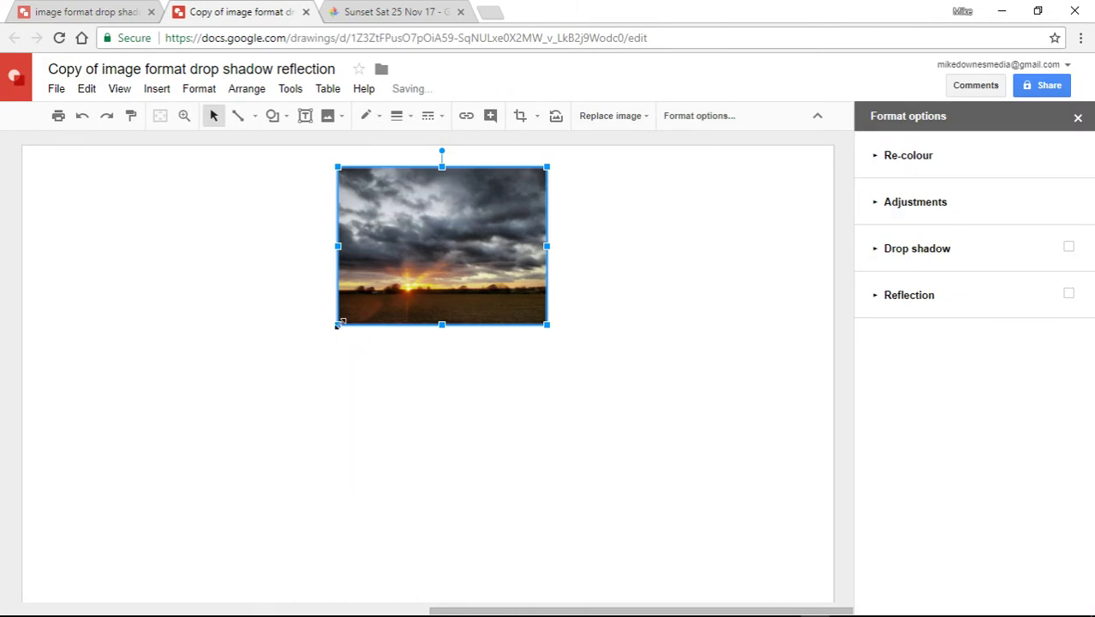
{"action": "left_click_drag", "start_coordinate": [338, 324], "coordinate": [121, 488]}
{"action": "left_click_drag", "start_coordinate": [361, 306], "coordinate": [485, 320]}
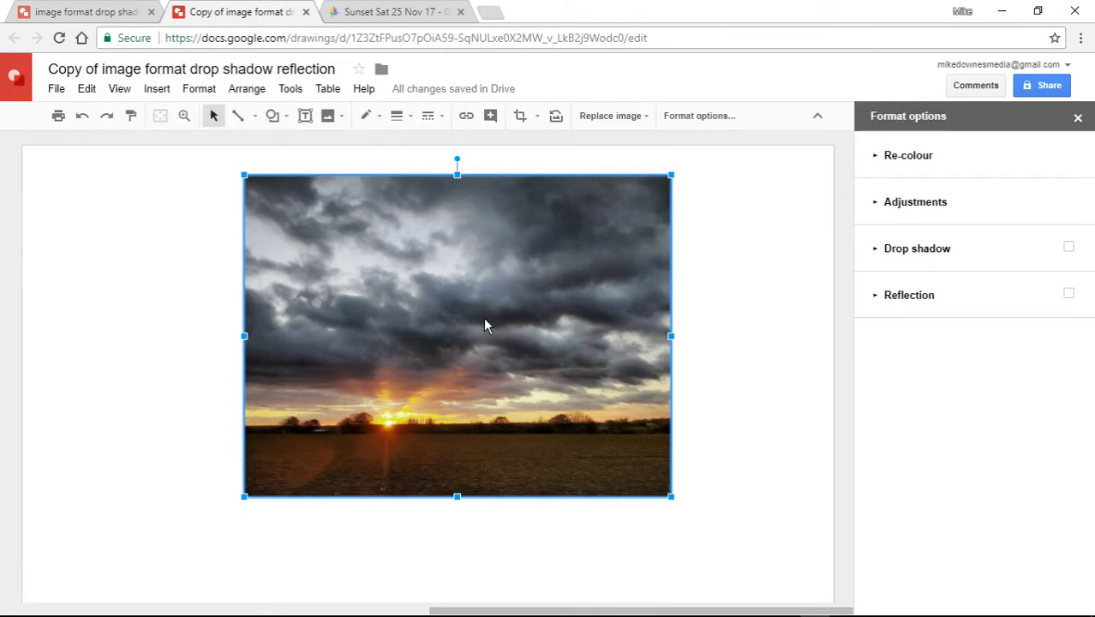
- Give the sunset photo a white 24px border and preview it deselected
{"action": "left_click", "coordinate": [367, 120]}
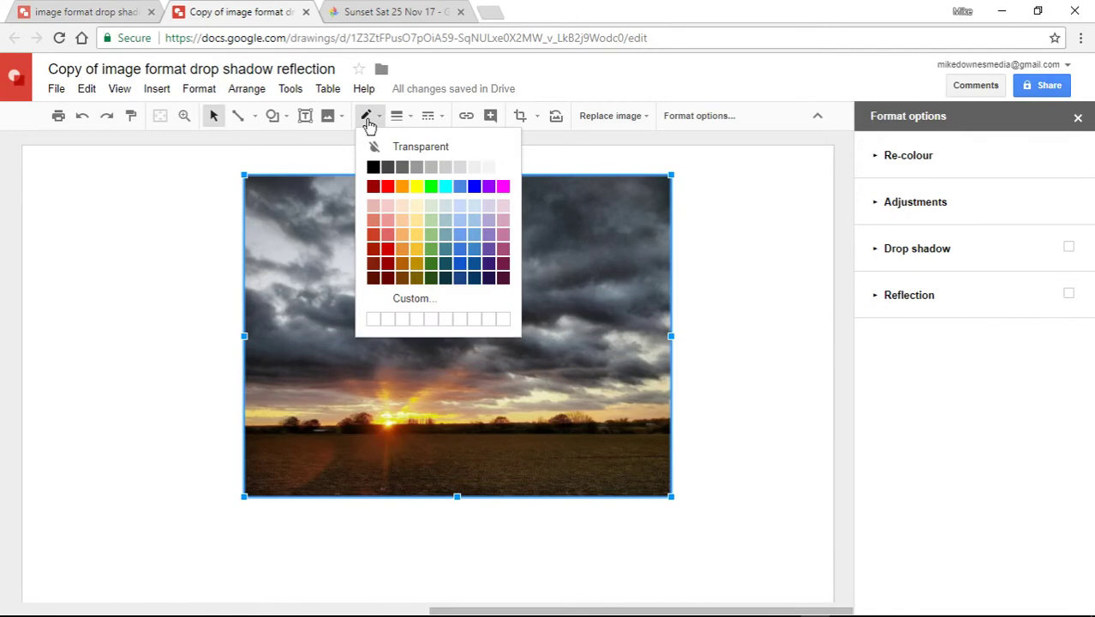
{"action": "left_click", "coordinate": [506, 170]}
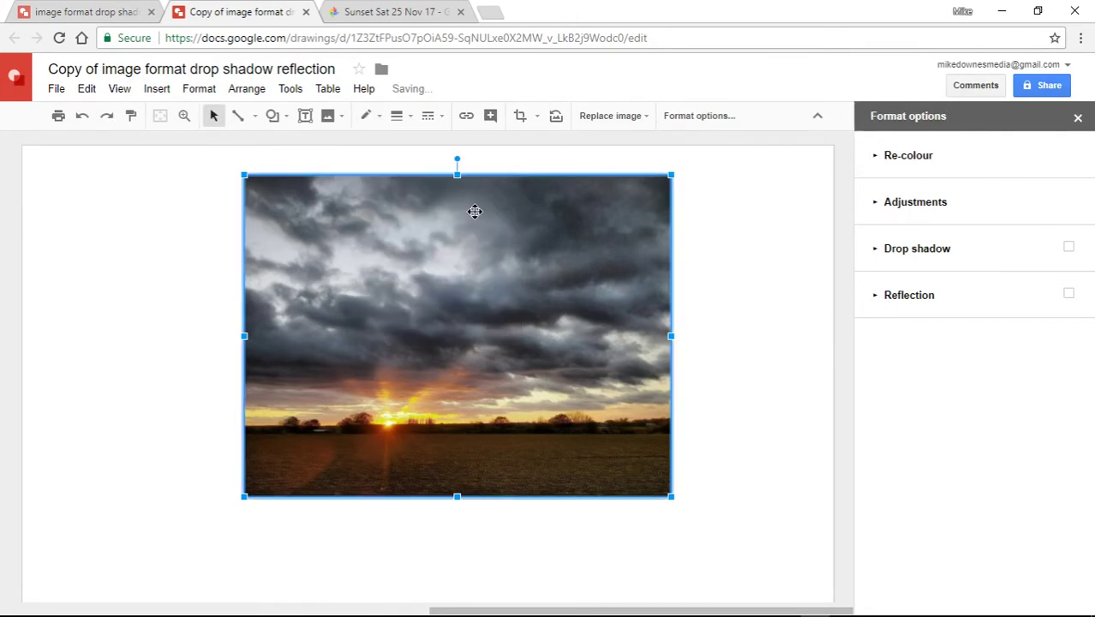
{"action": "left_click", "coordinate": [399, 118]}
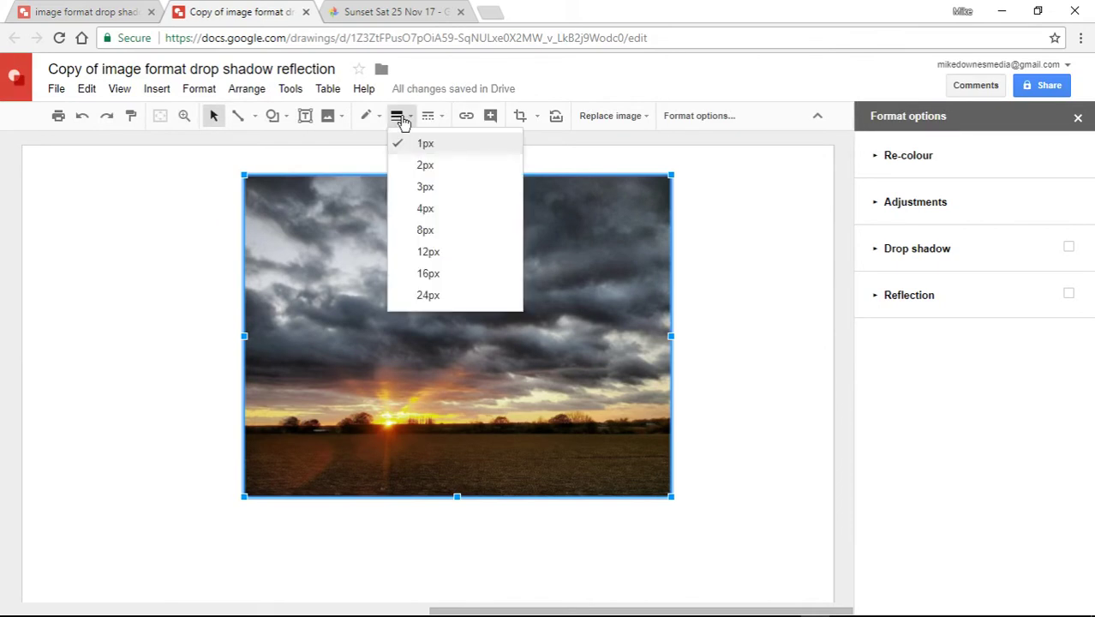
{"action": "left_click", "coordinate": [428, 296]}
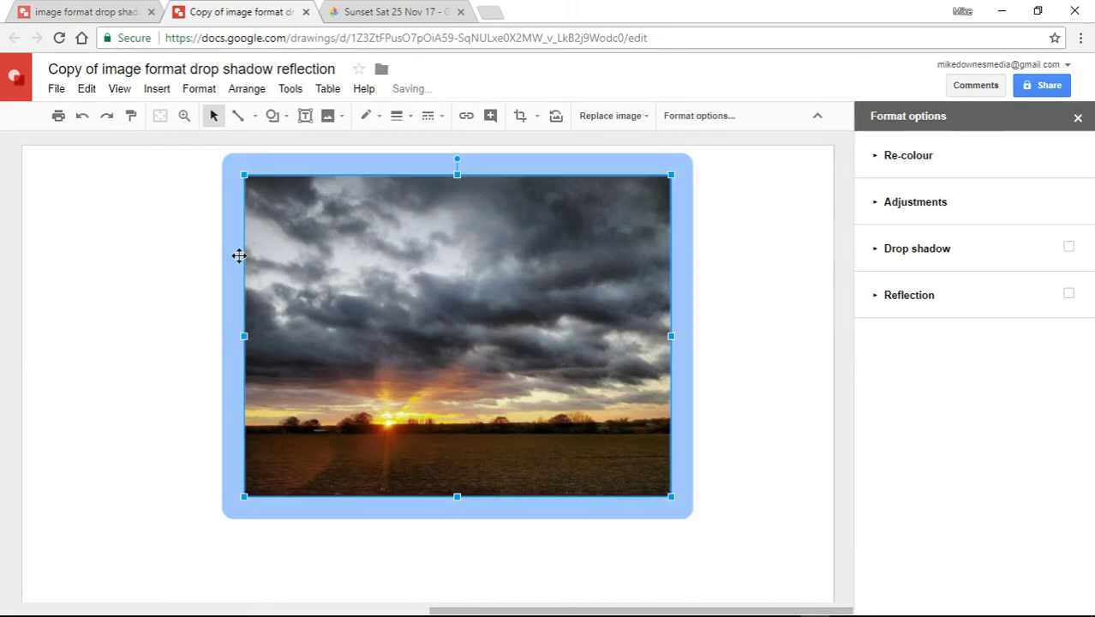
{"action": "left_click", "coordinate": [182, 231]}
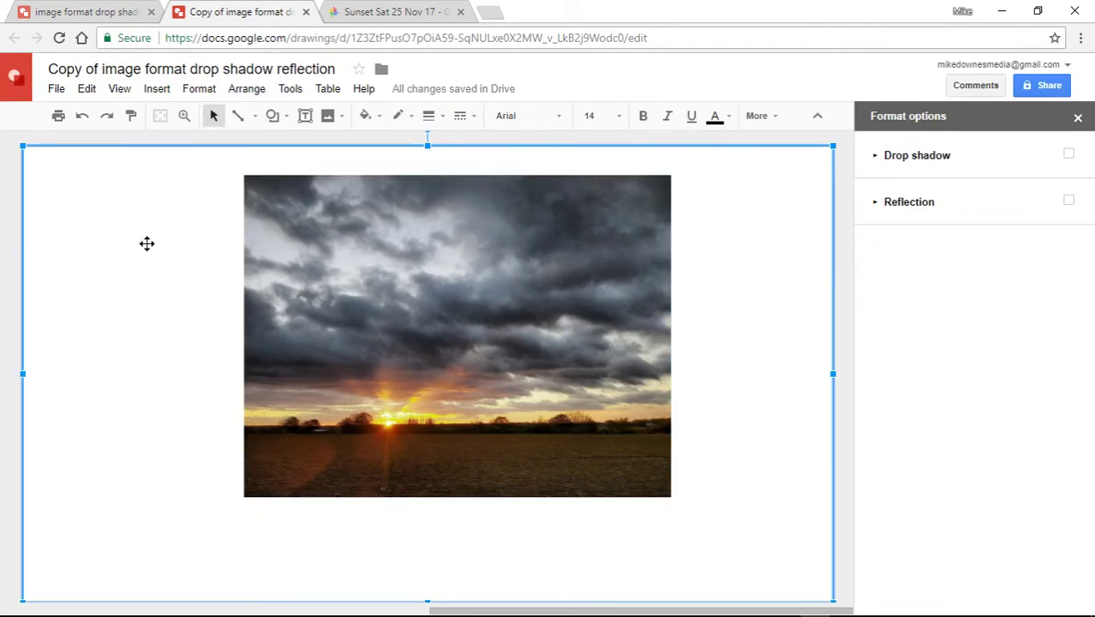
{"action": "left_click", "coordinate": [119, 237]}
{"action": "left_click", "coordinate": [147, 232]}
- Turn on the photo's drop shadow and reduce its white border to 16px
{"action": "left_click", "coordinate": [417, 243]}
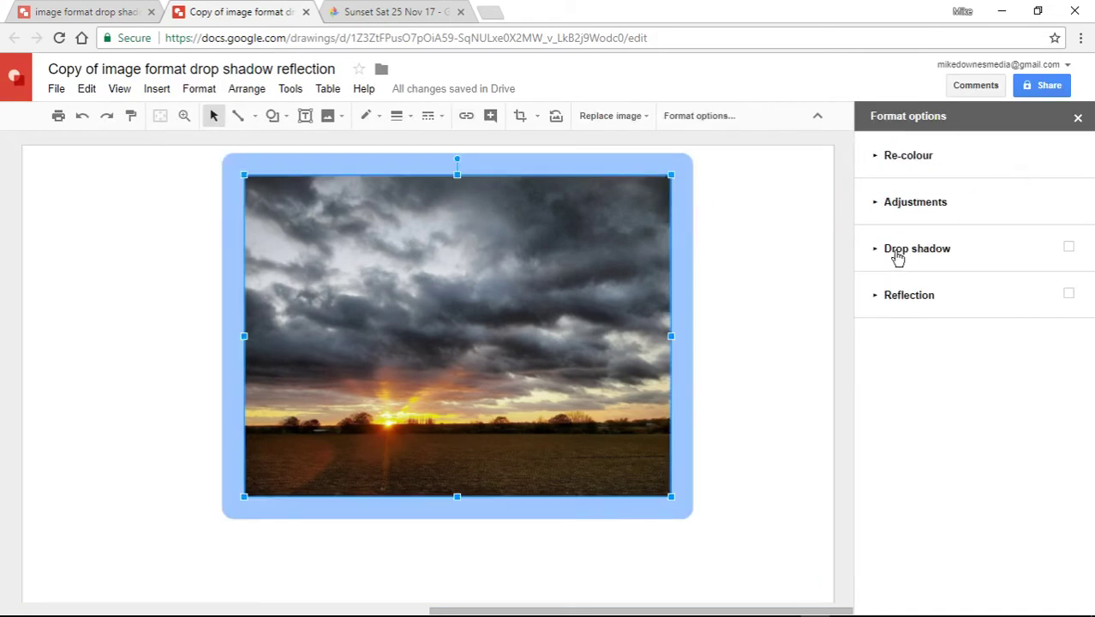
{"action": "left_click", "coordinate": [1070, 248]}
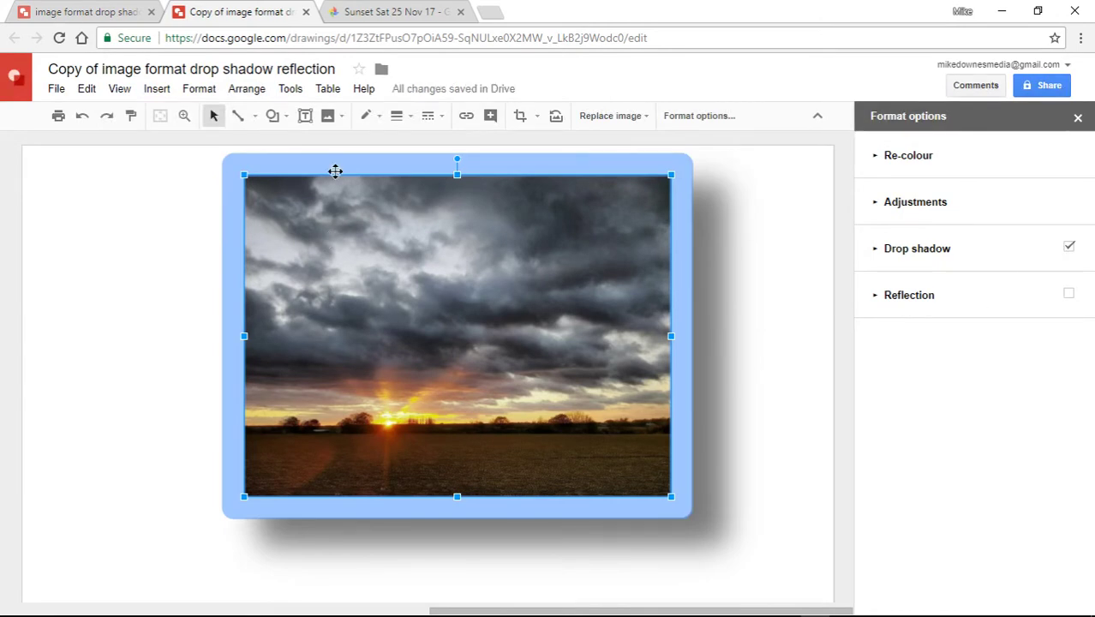
{"action": "left_click", "coordinate": [400, 117]}
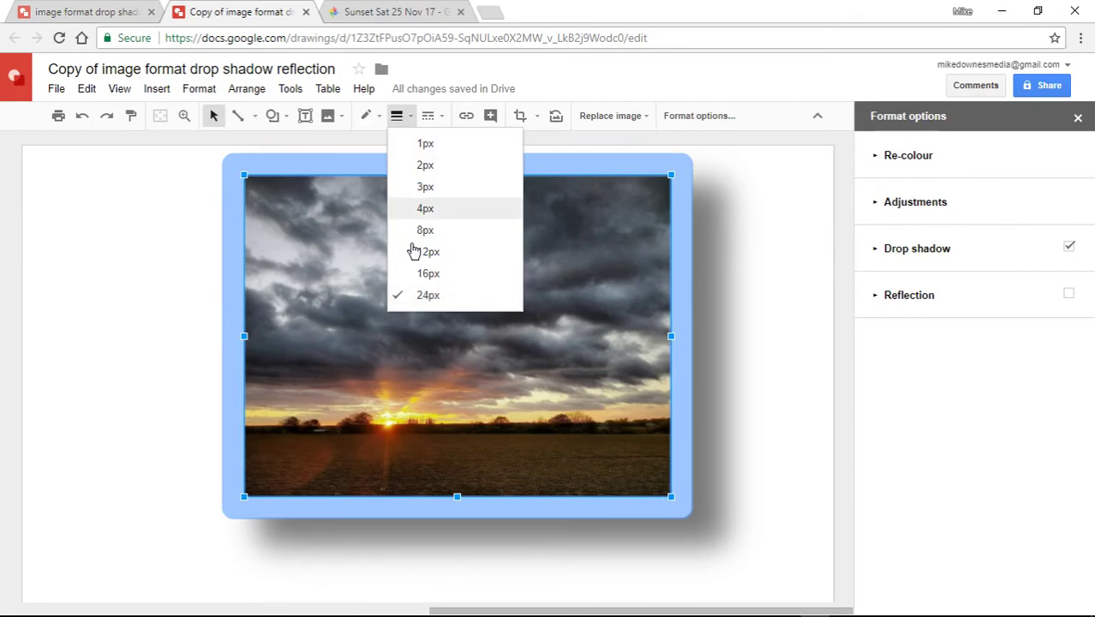
{"action": "left_click", "coordinate": [429, 272]}
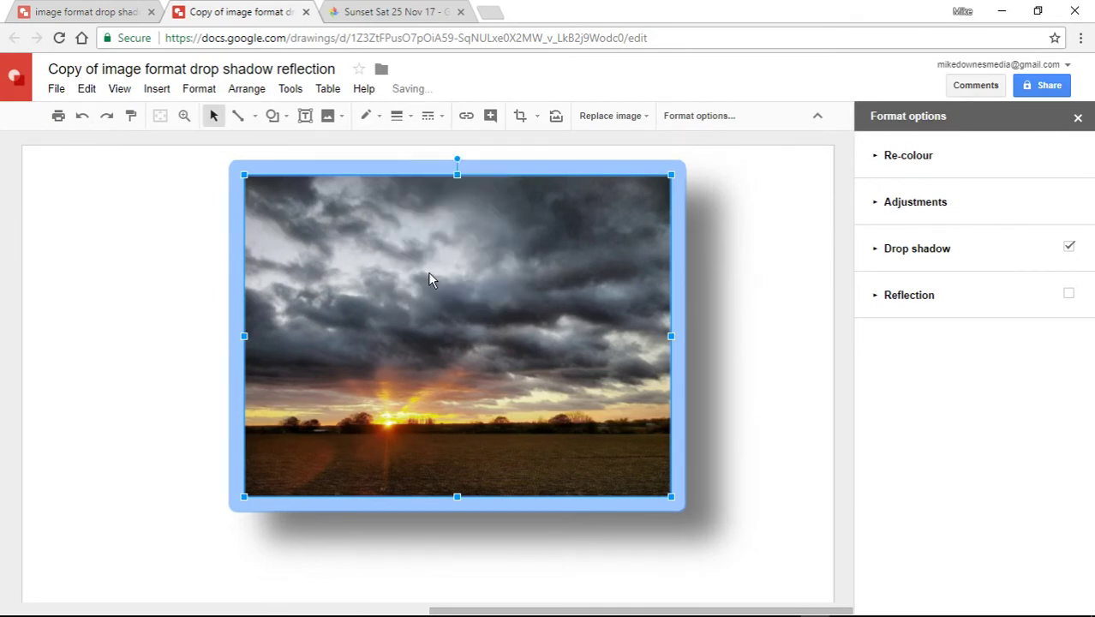
{"action": "left_click", "coordinate": [845, 322]}
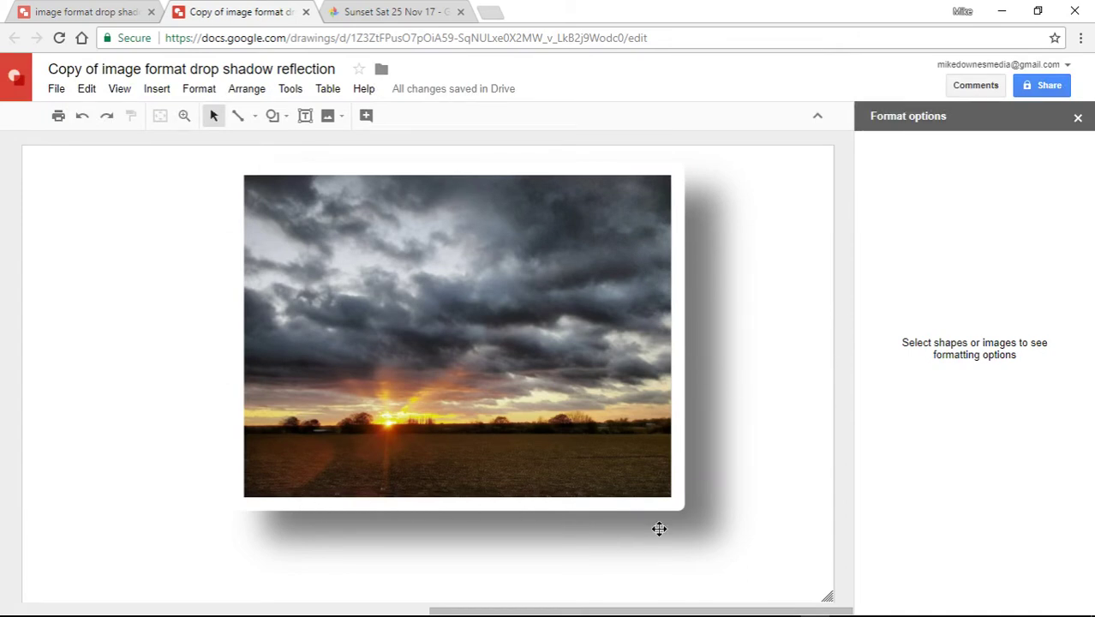
{"action": "left_click", "coordinate": [520, 323]}
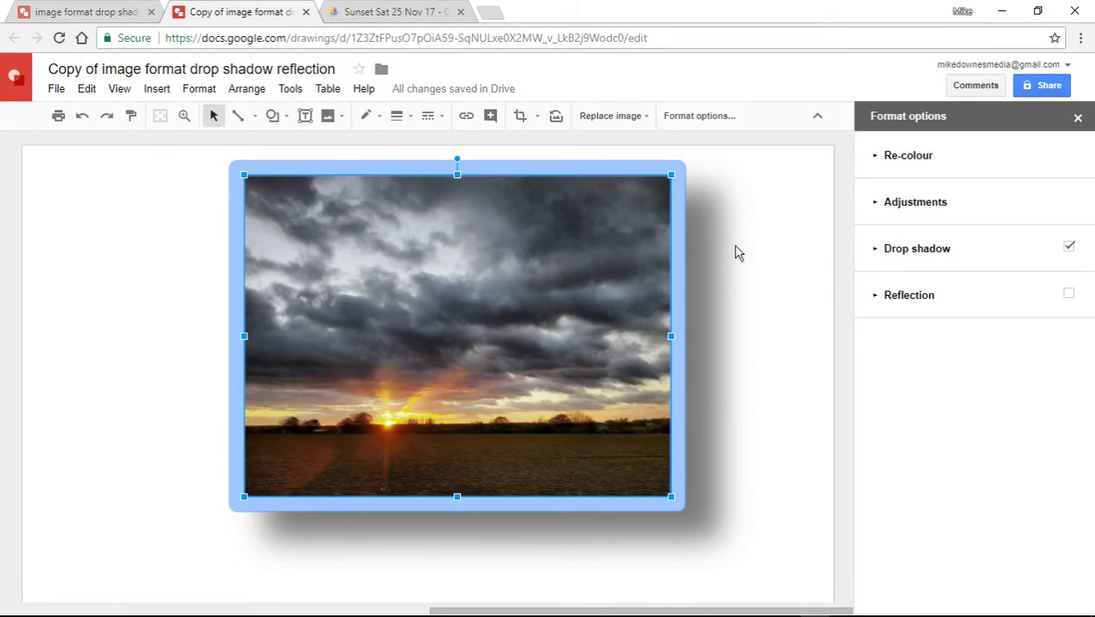
- Set the drop shadow to 28° angle, blur radius 7, greater distance, and border 12px
{"action": "left_click", "coordinate": [878, 254]}
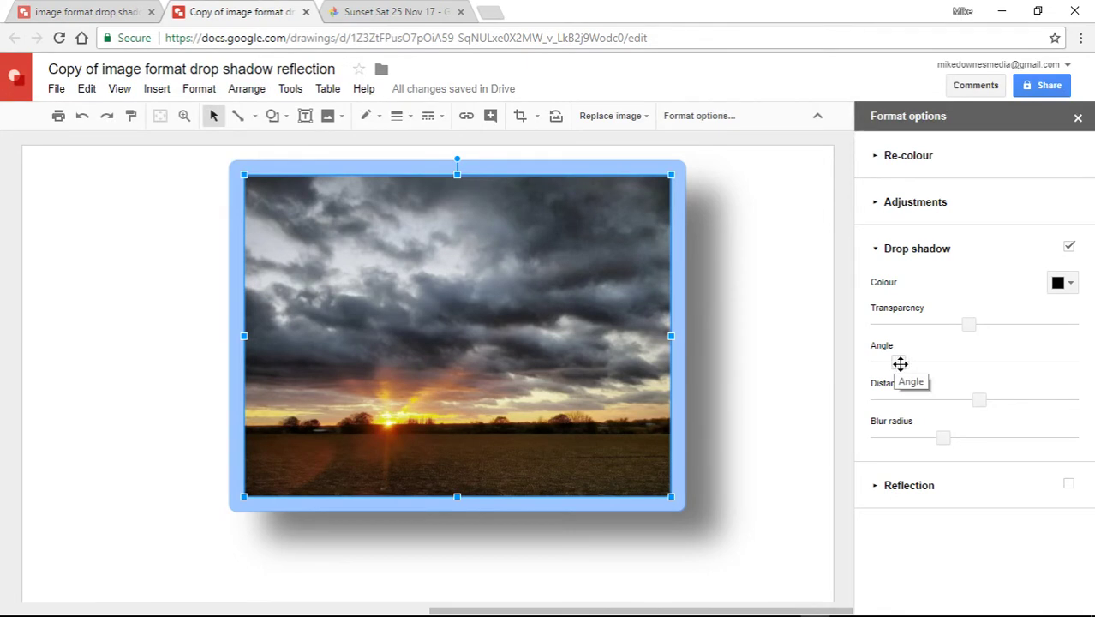
{"action": "left_click_drag", "start_coordinate": [900, 365], "coordinate": [900, 364]}
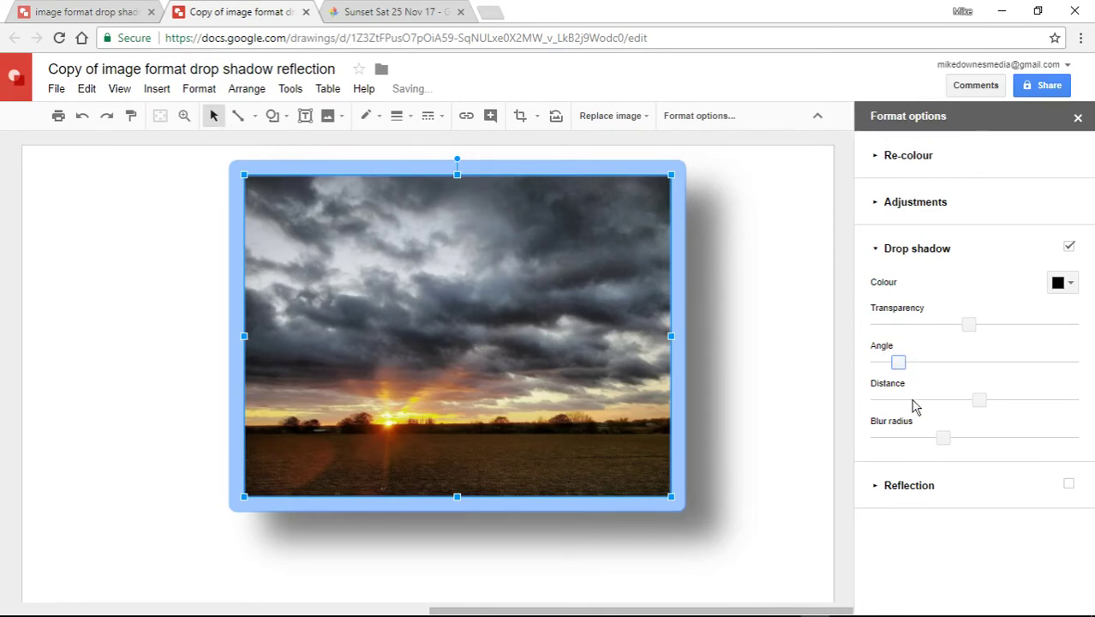
{"action": "mouse_move", "coordinate": [942, 435]}
{"action": "left_mouse_down"}
{"action": "mouse_move", "coordinate": [890, 437]}
{"action": "mouse_move", "coordinate": [926, 437]}
{"action": "left_mouse_up"}
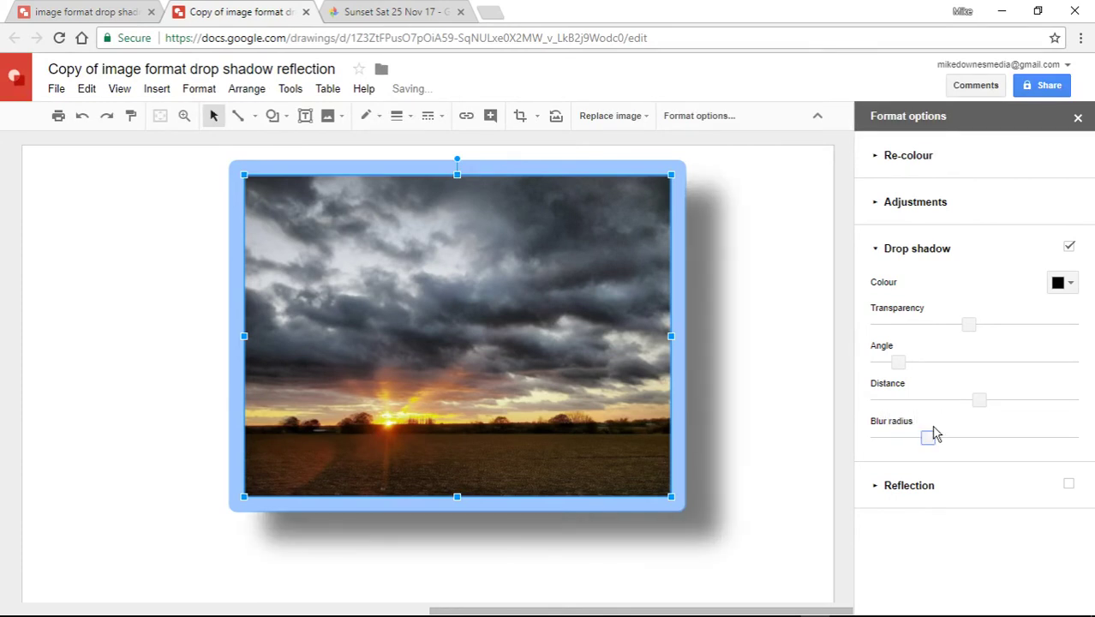
{"action": "left_click_drag", "start_coordinate": [981, 400], "coordinate": [941, 401]}
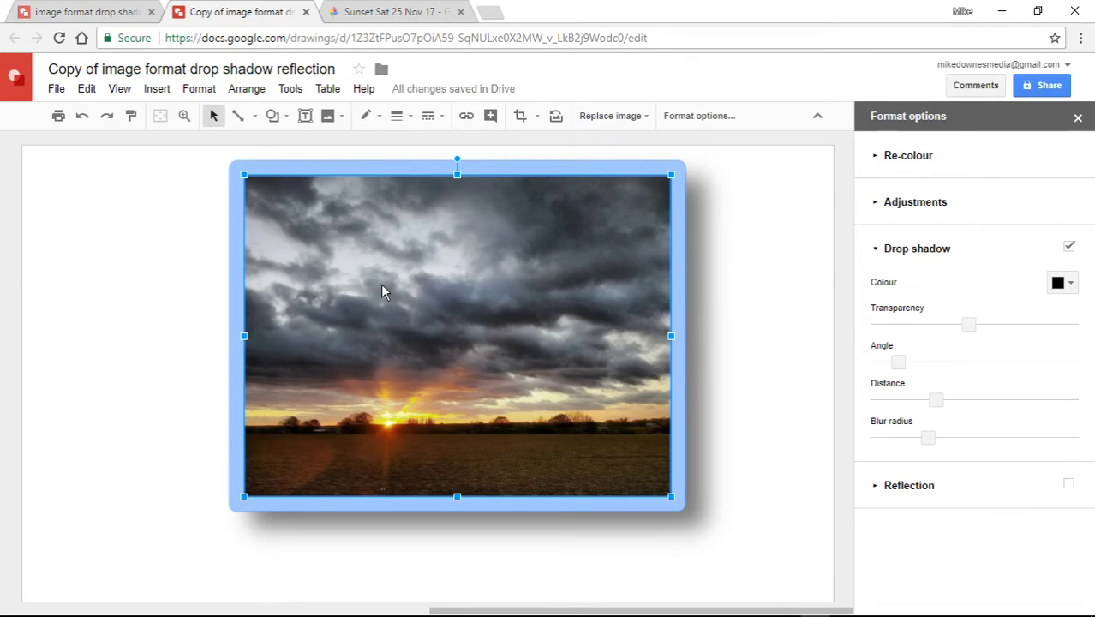
{"action": "left_click", "coordinate": [411, 120]}
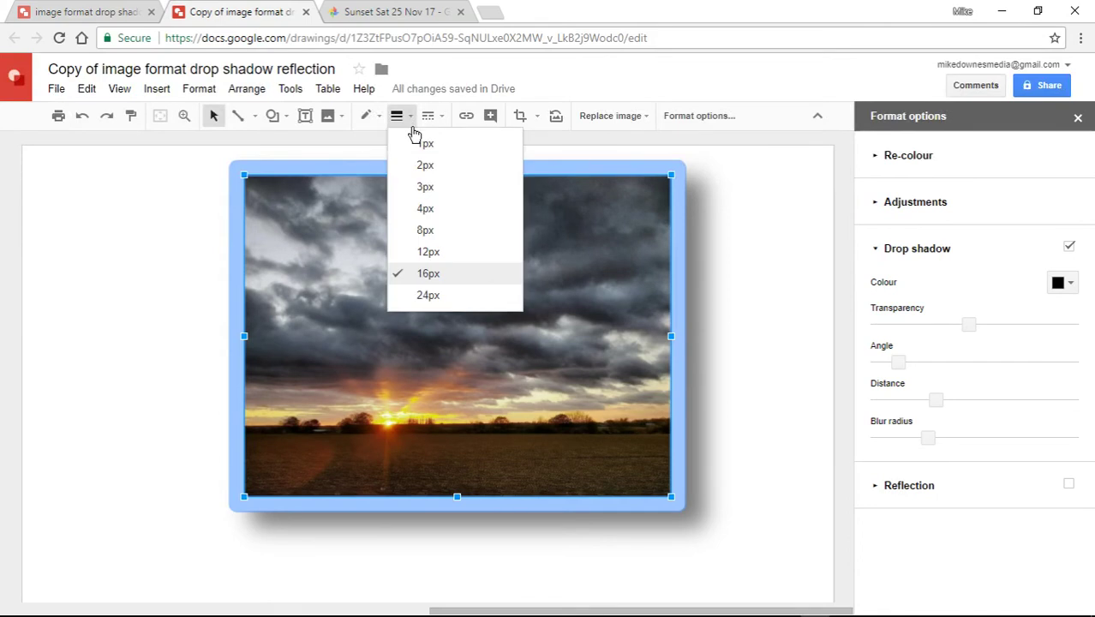
{"action": "left_click", "coordinate": [452, 260]}
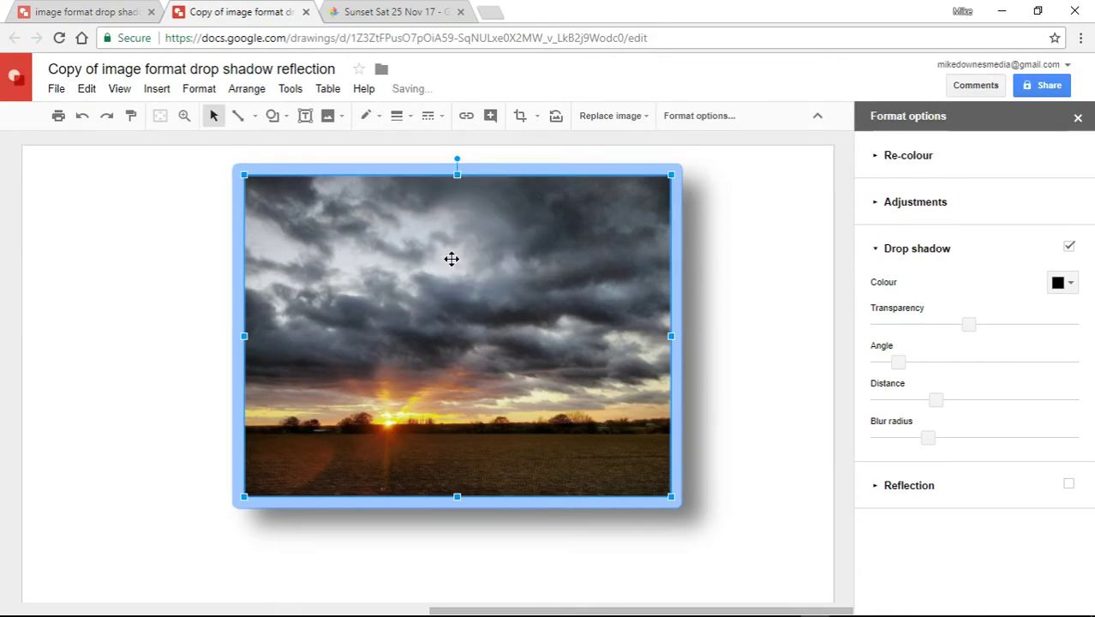
- Fill the background shape with yellow, then change it to light yellow 1
{"action": "left_click", "coordinate": [75, 199]}
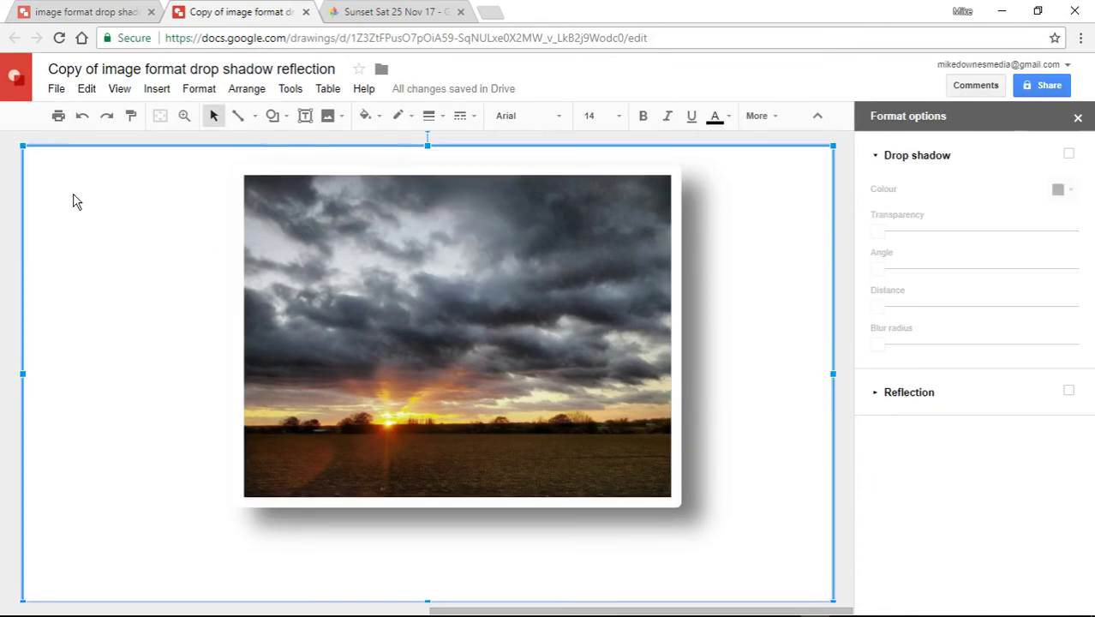
{"action": "left_click", "coordinate": [367, 117]}
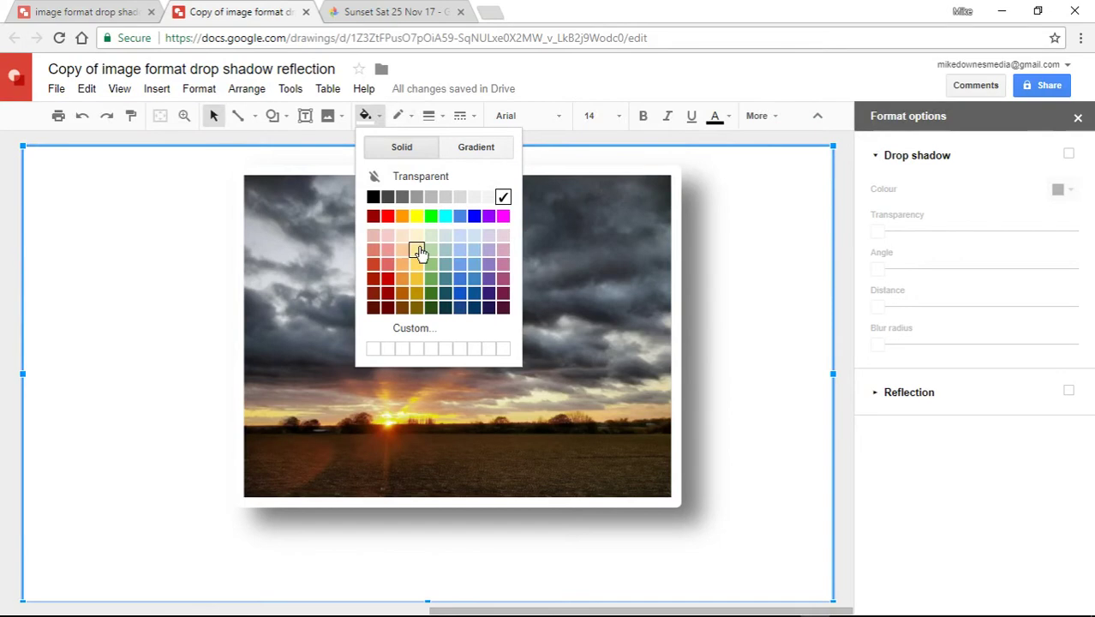
{"action": "left_click", "coordinate": [415, 279]}
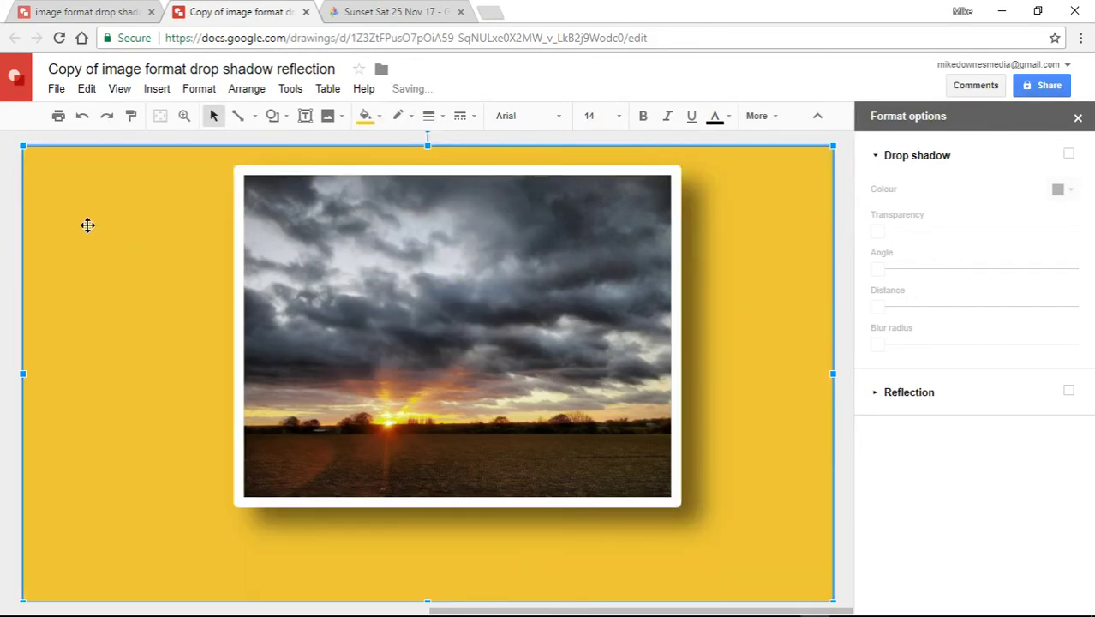
{"action": "left_click", "coordinate": [842, 283]}
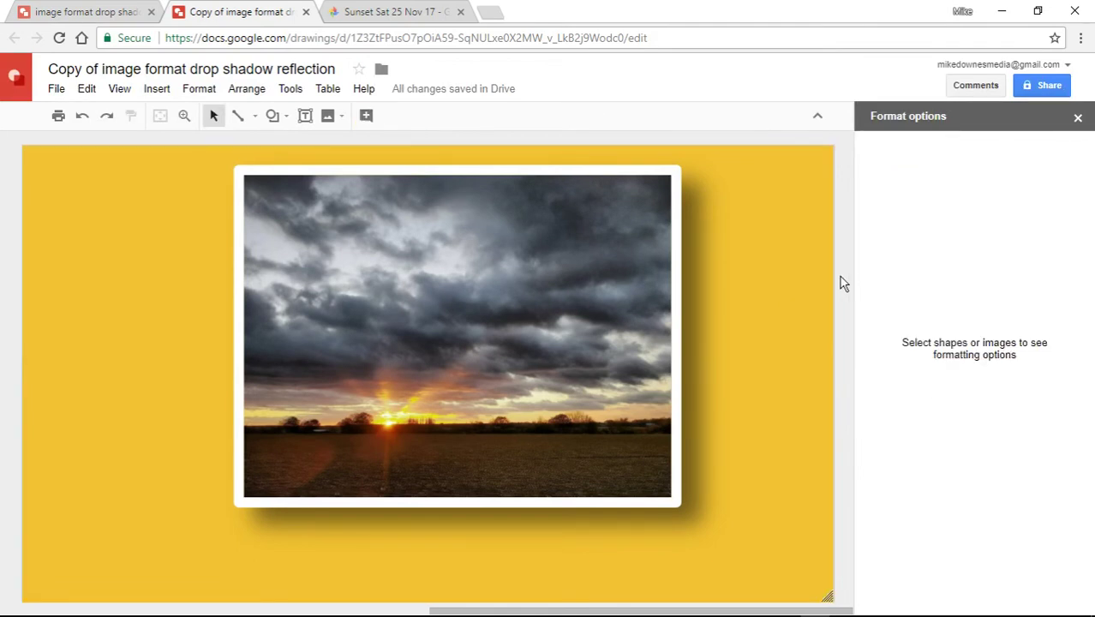
{"action": "left_click", "coordinate": [240, 149]}
{"action": "left_click", "coordinate": [365, 116]}
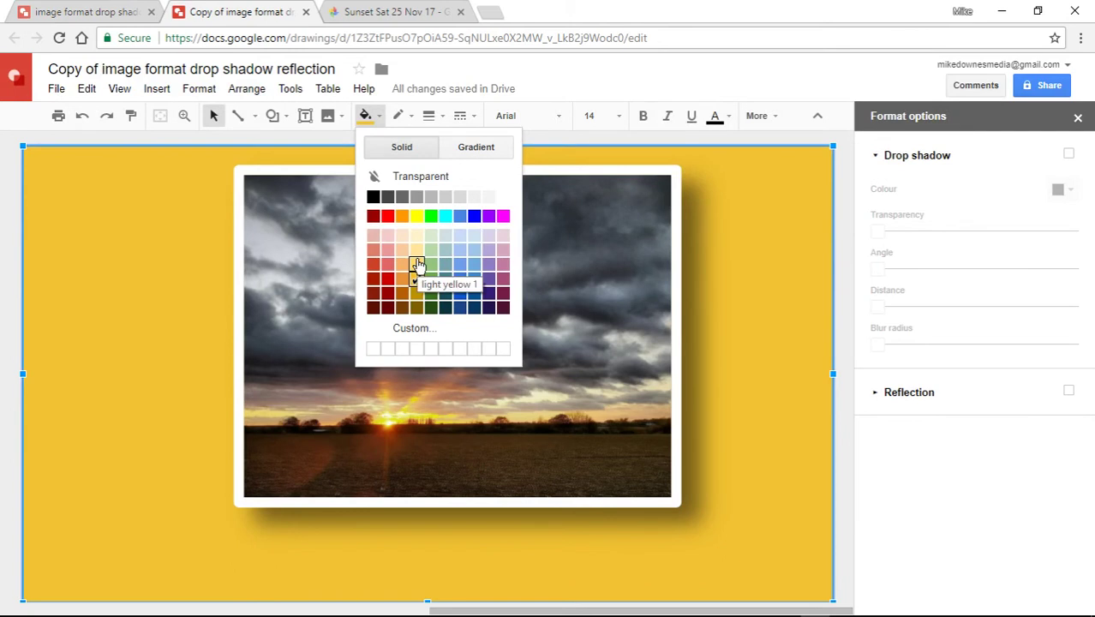
{"action": "left_click", "coordinate": [417, 265]}
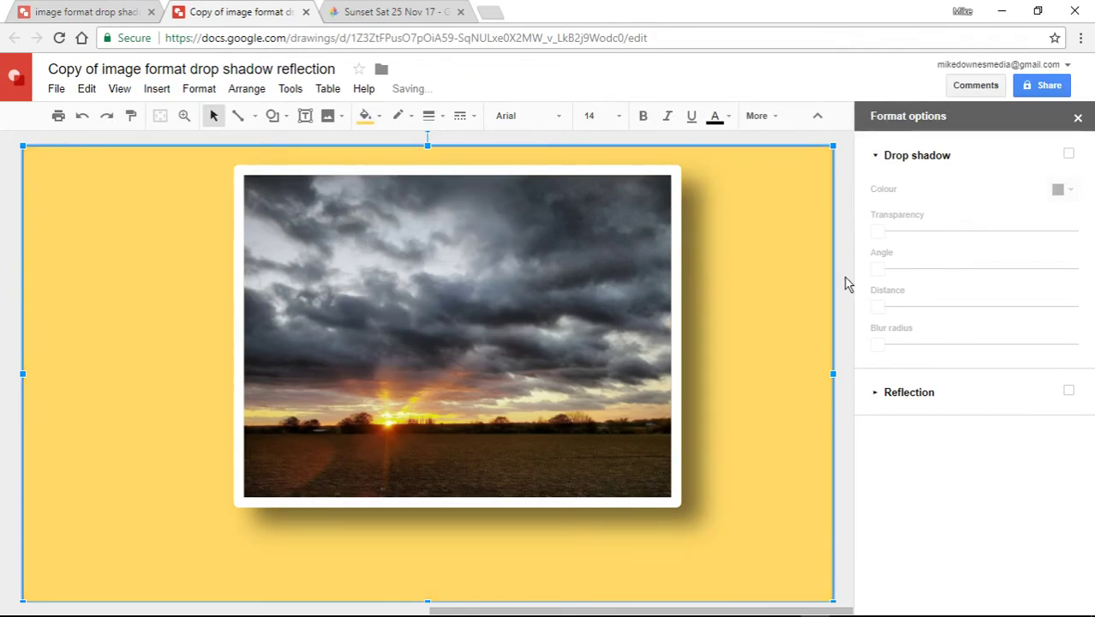
{"action": "key", "text": "Escape"}
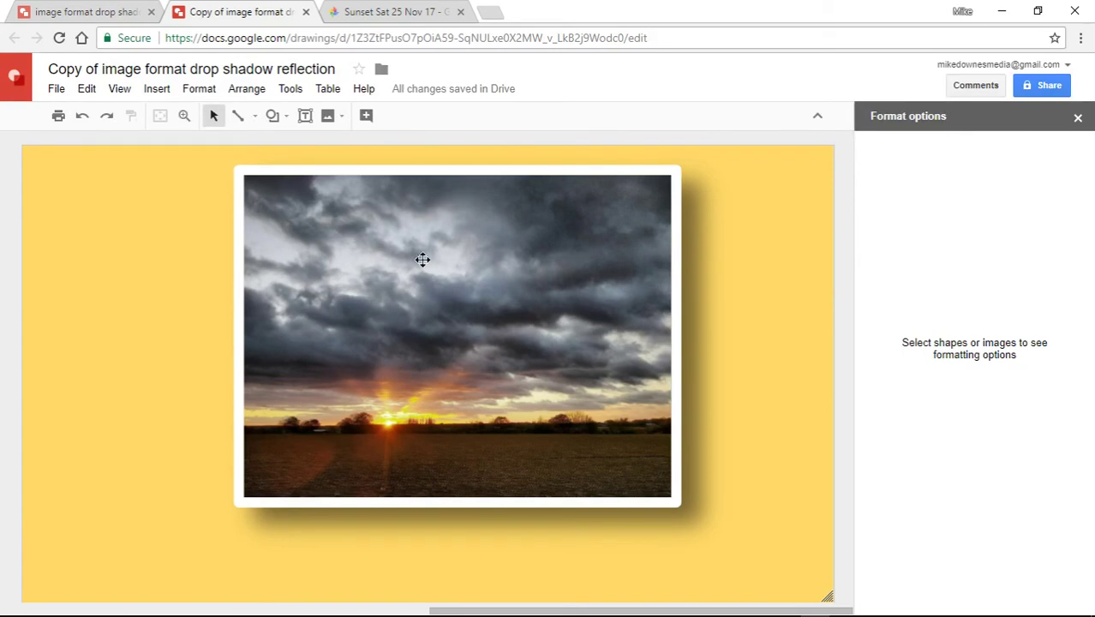
- Lower the photo's drop shadow transparency so the shadow looks darker and more solid
{"action": "left_click", "coordinate": [531, 381]}
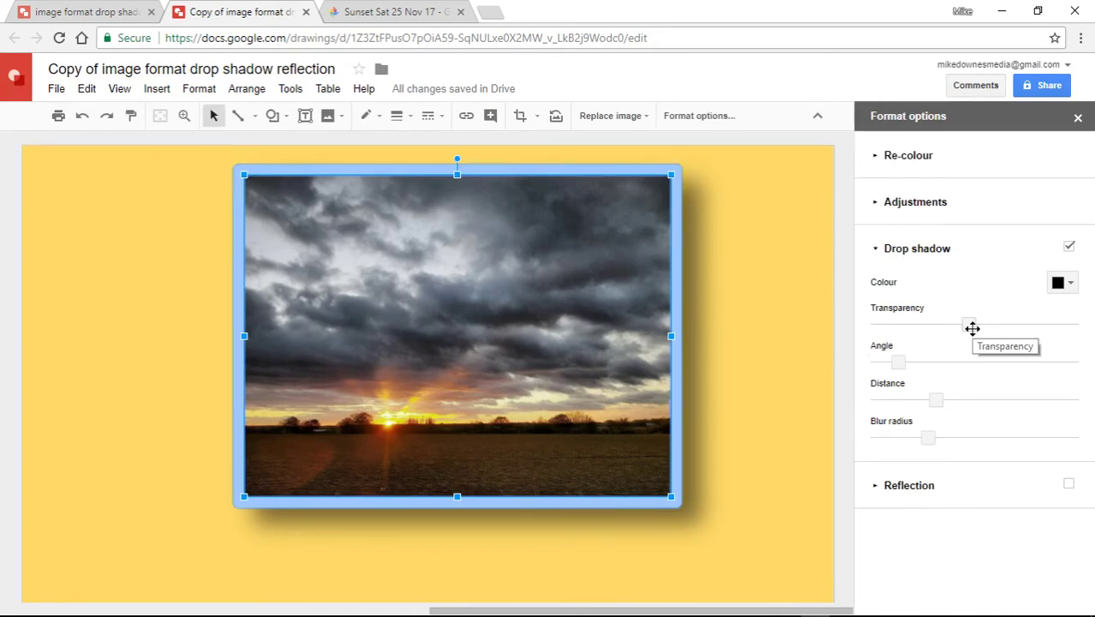
{"action": "mouse_move", "coordinate": [971, 328]}
{"action": "left_mouse_down"}
{"action": "mouse_move", "coordinate": [1036, 326]}
{"action": "mouse_move", "coordinate": [955, 327]}
{"action": "left_mouse_up"}
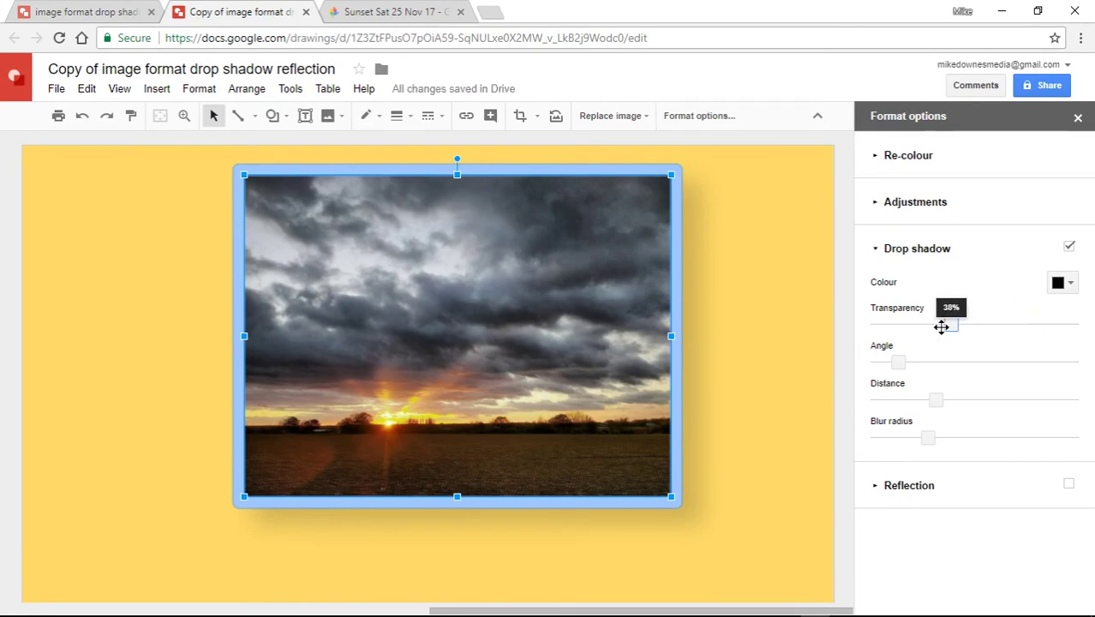
{"action": "left_click_drag", "start_coordinate": [941, 327], "coordinate": [918, 329]}
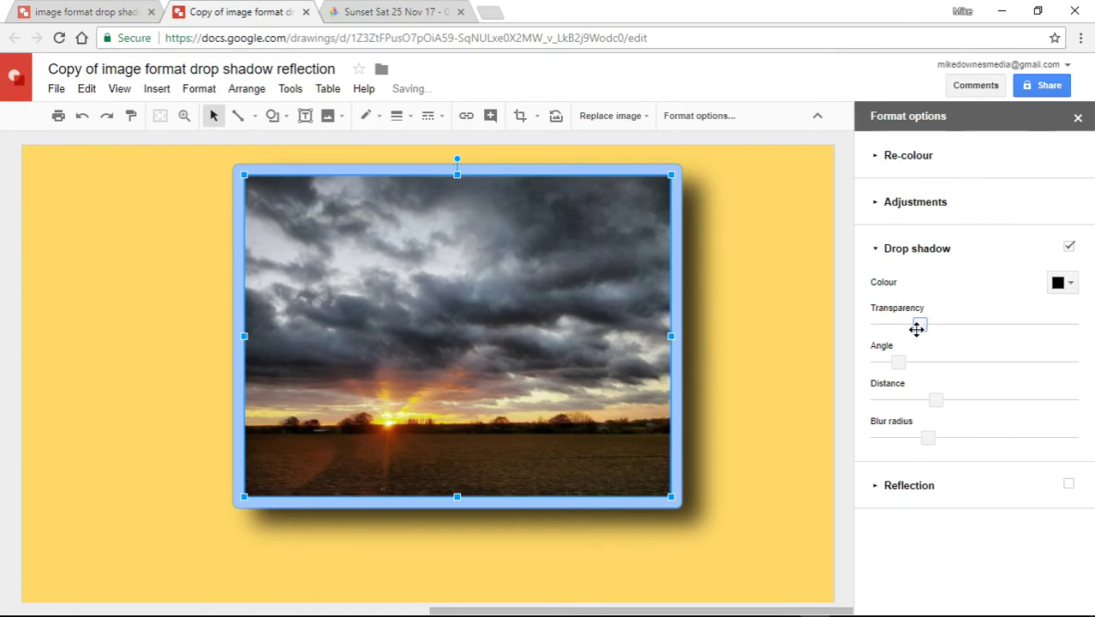
{"action": "left_click", "coordinate": [841, 277]}
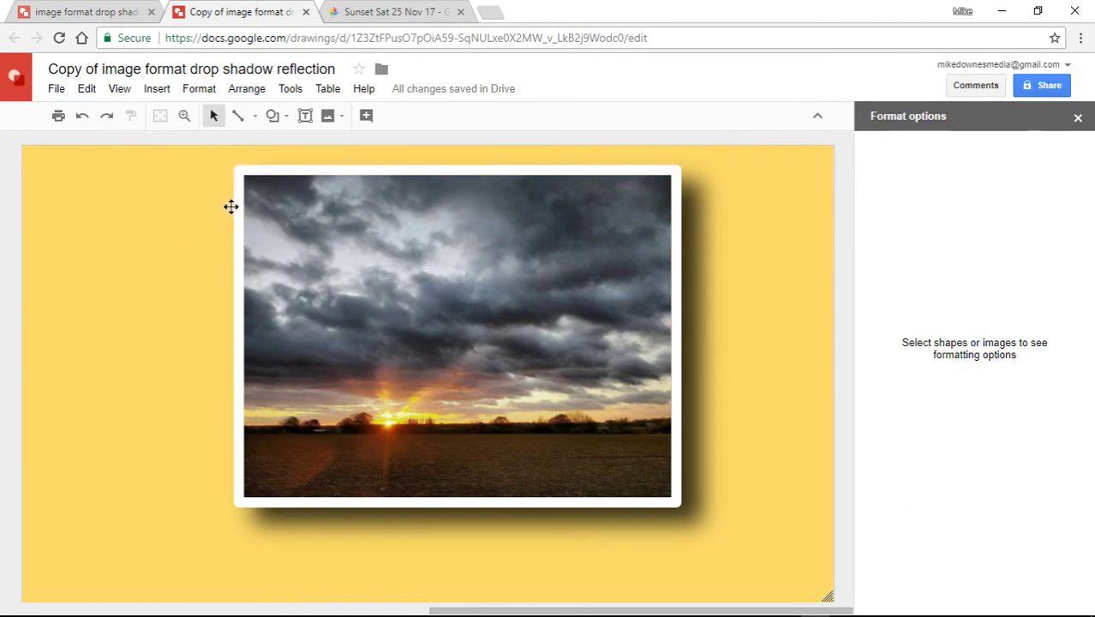
- Move the sunset photo up-left and resize it from its bottom-right corner to fill the background
{"action": "left_click", "coordinate": [339, 236]}
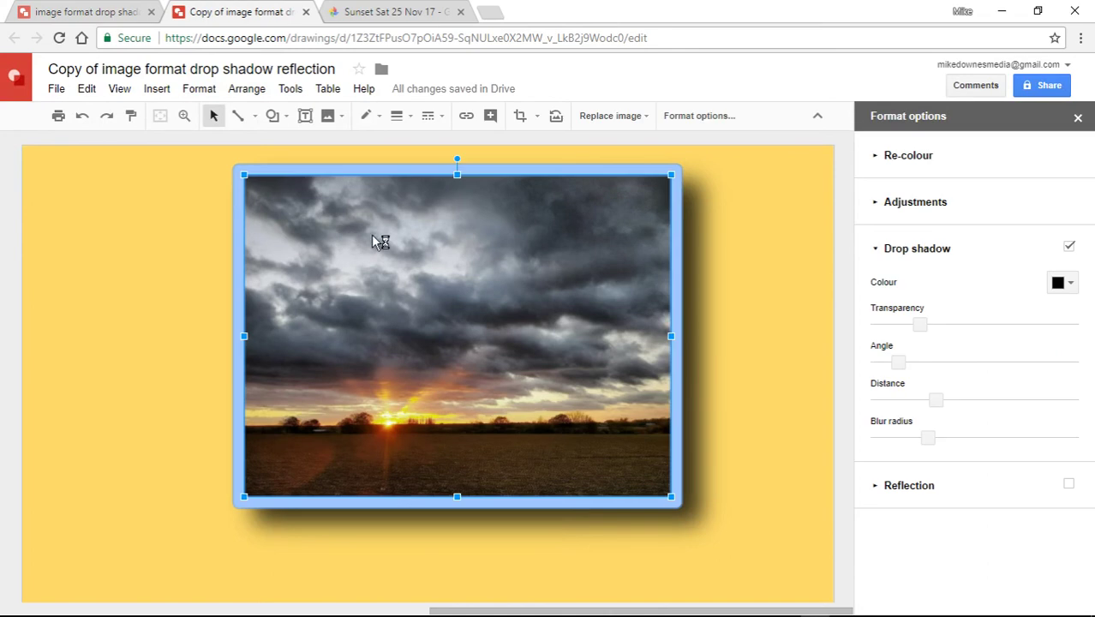
{"action": "left_click_drag", "start_coordinate": [409, 249], "coordinate": [284, 242]}
{"action": "left_click_drag", "start_coordinate": [558, 498], "coordinate": [674, 569]}
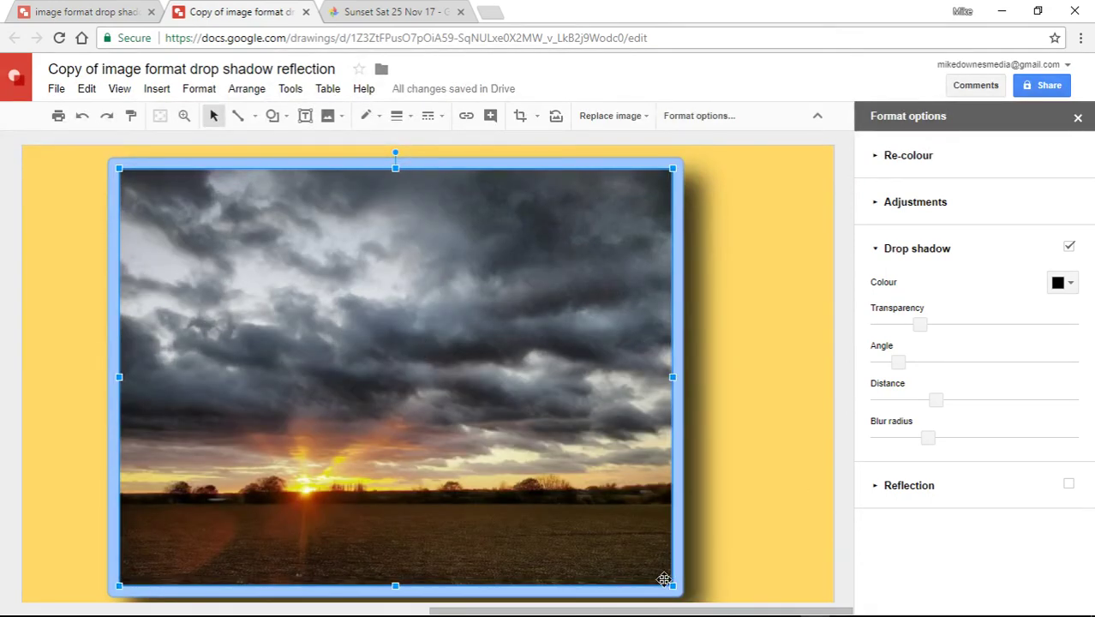
{"action": "left_click_drag", "start_coordinate": [674, 587], "coordinate": [623, 558]}
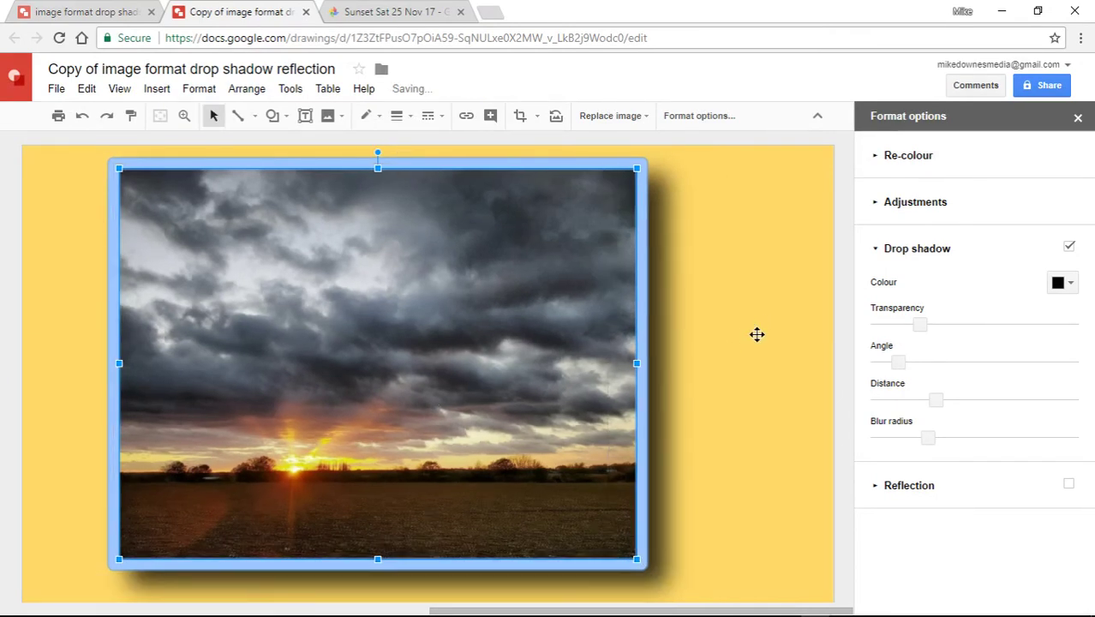
{"action": "left_click", "coordinate": [756, 334]}
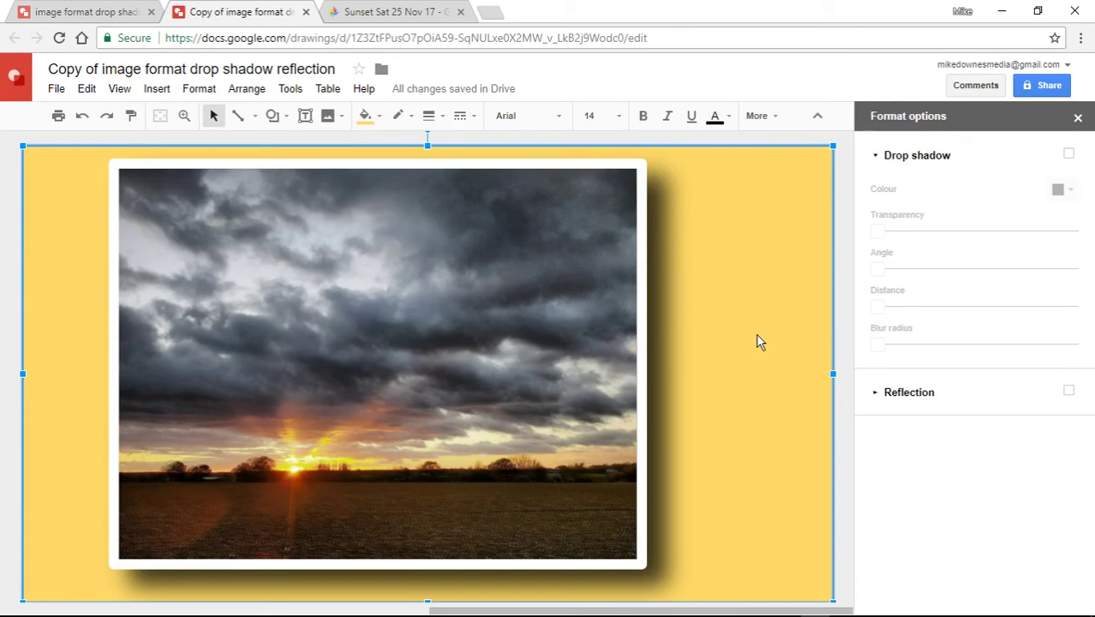
- Close the Format options panel, check the File > Download as formats, then dismiss the menu
{"action": "left_click", "coordinate": [1078, 119]}
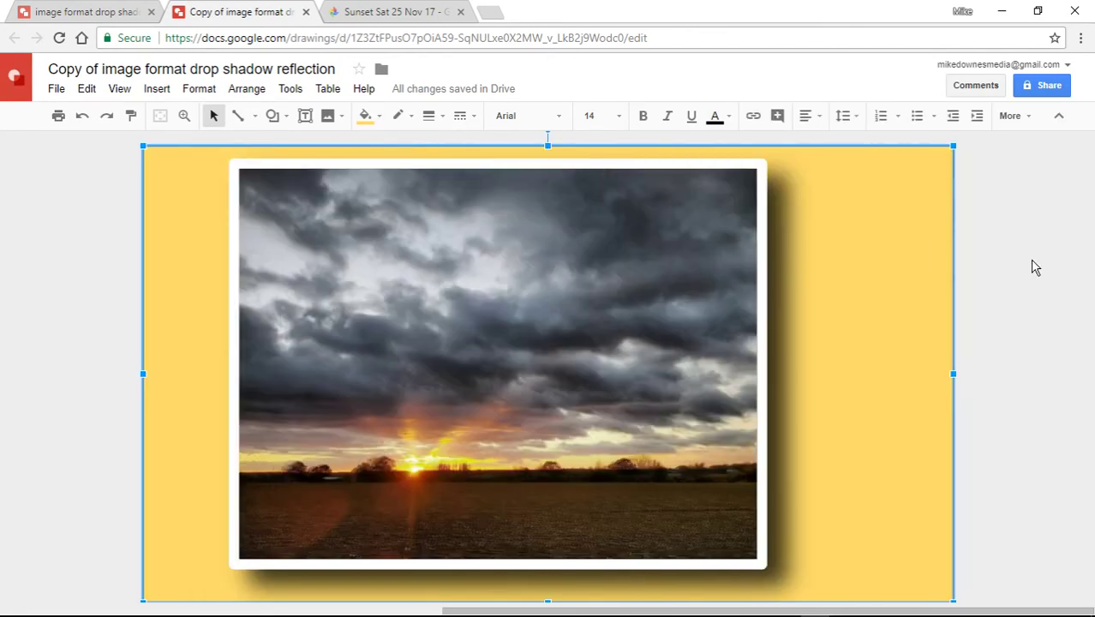
{"action": "left_click", "coordinate": [56, 257]}
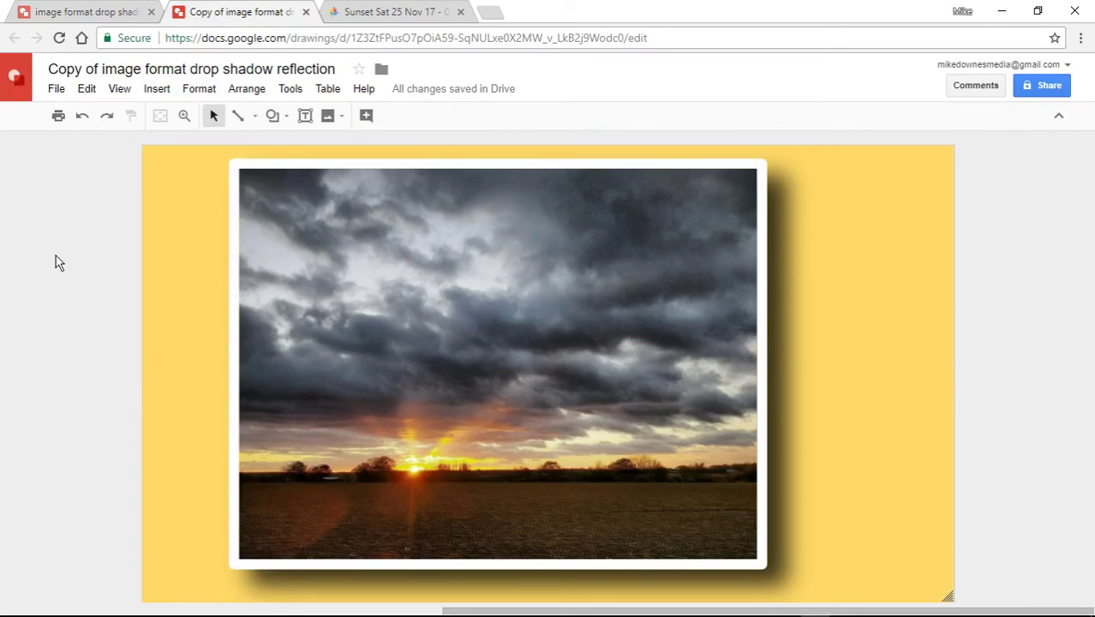
{"action": "left_click", "coordinate": [55, 90]}
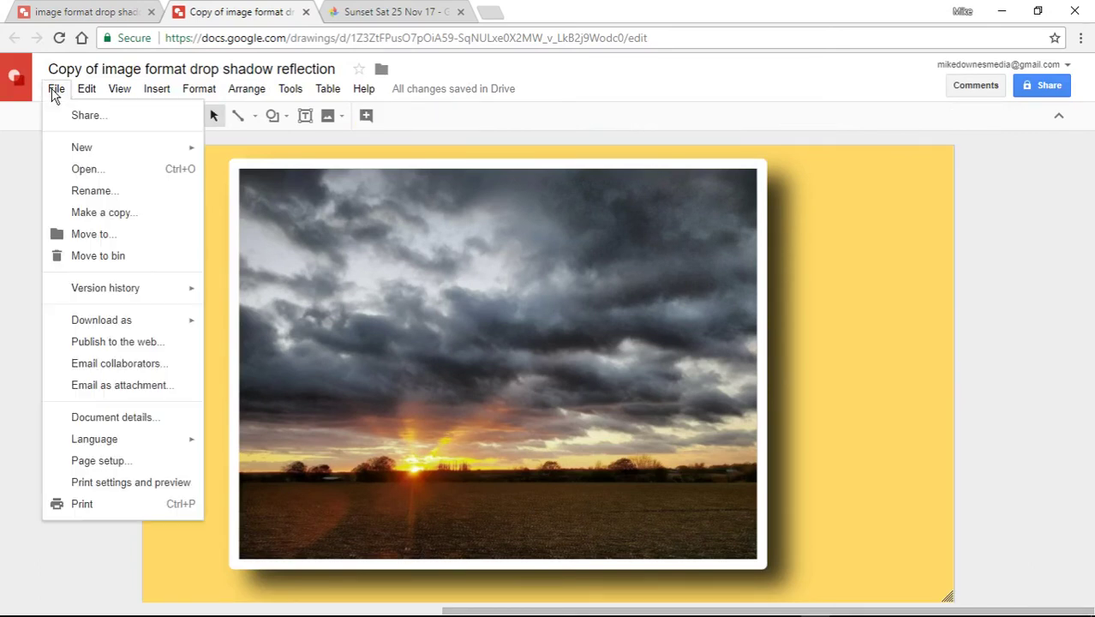
{"action": "mouse_move", "coordinate": [169, 323]}
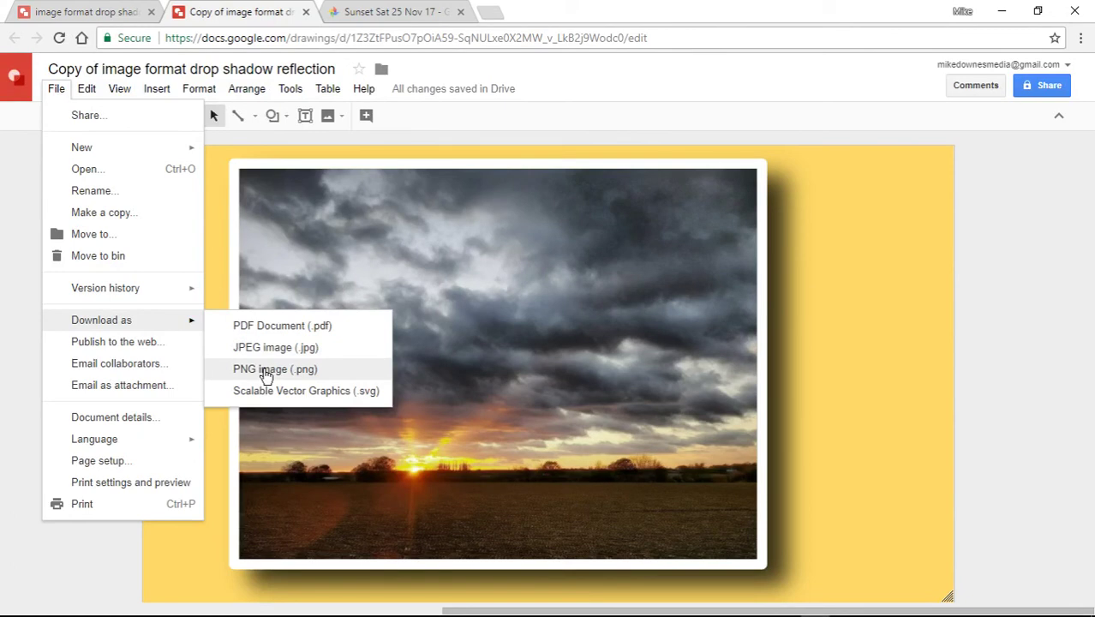
{"action": "left_click", "coordinate": [1020, 243]}
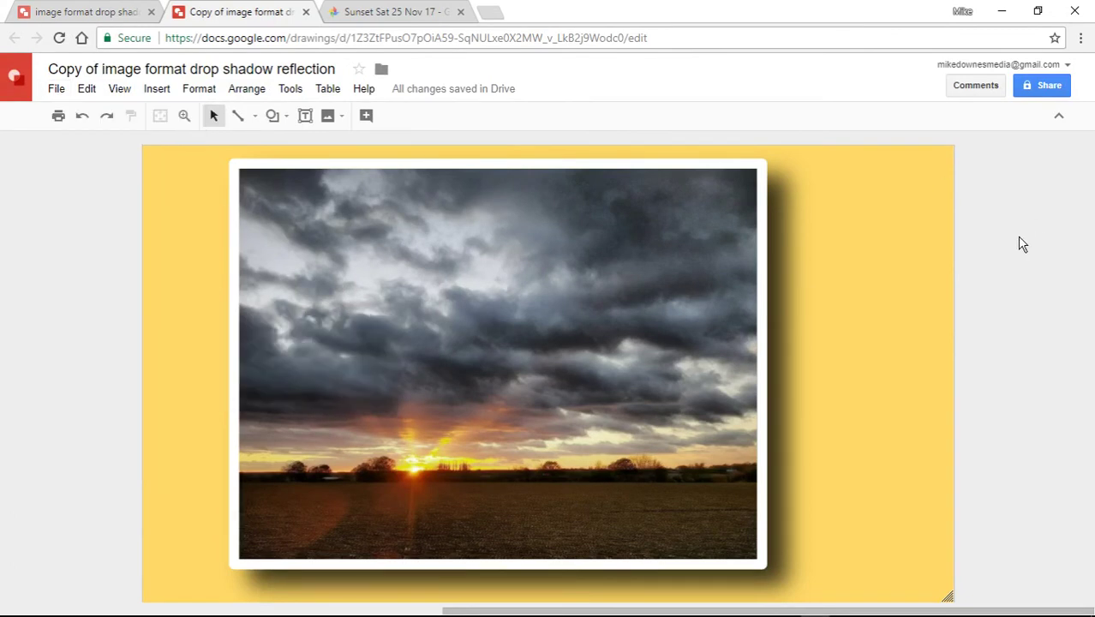